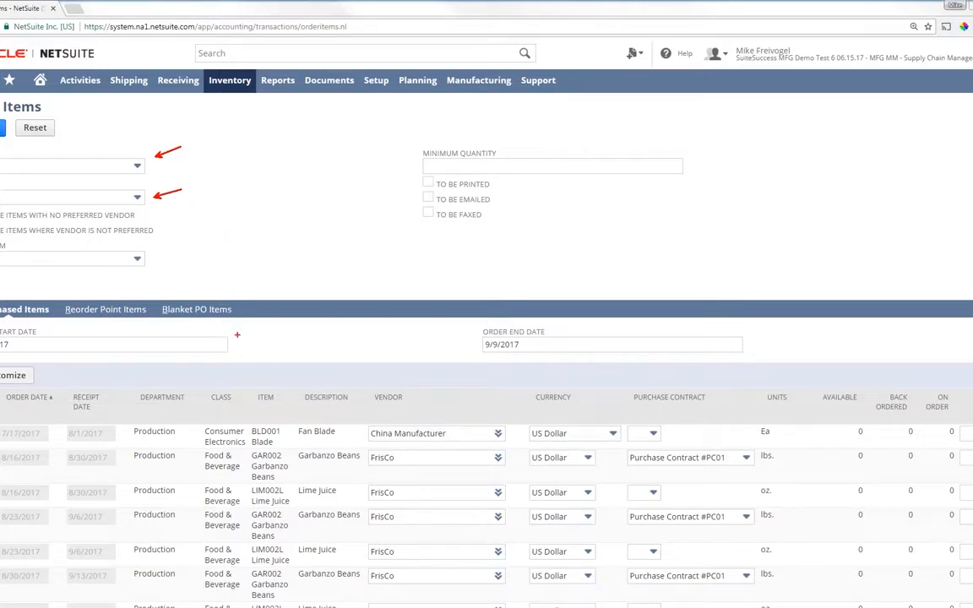
Review the Reorder Point Items and Blanket PO Items lists, ending back on the list that shows purchase contracts
left_click_drag(237, 334, 260, 328)
key("Escape")
left_click(72, 310)
left_click(185, 311)
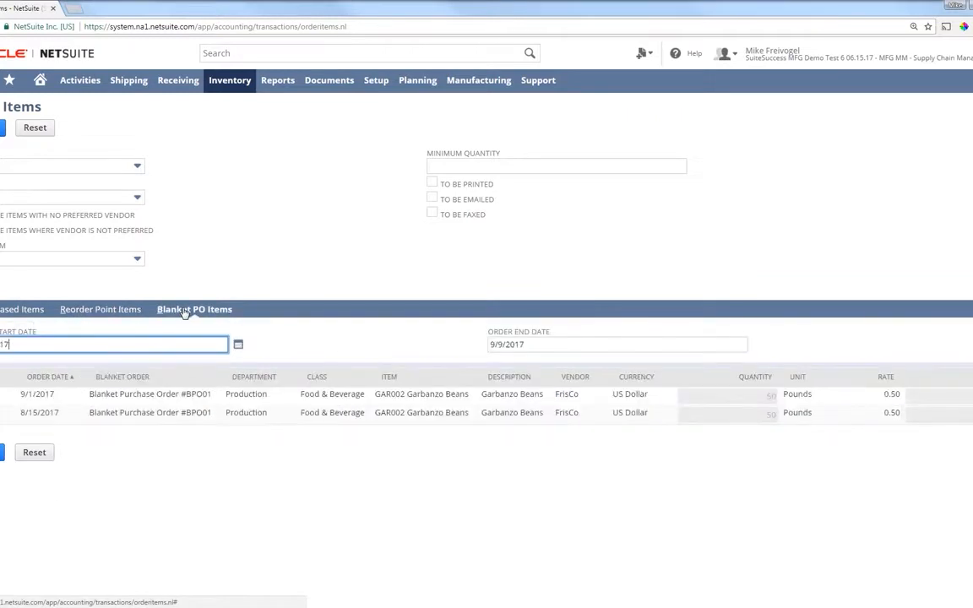
left_click(28, 310)
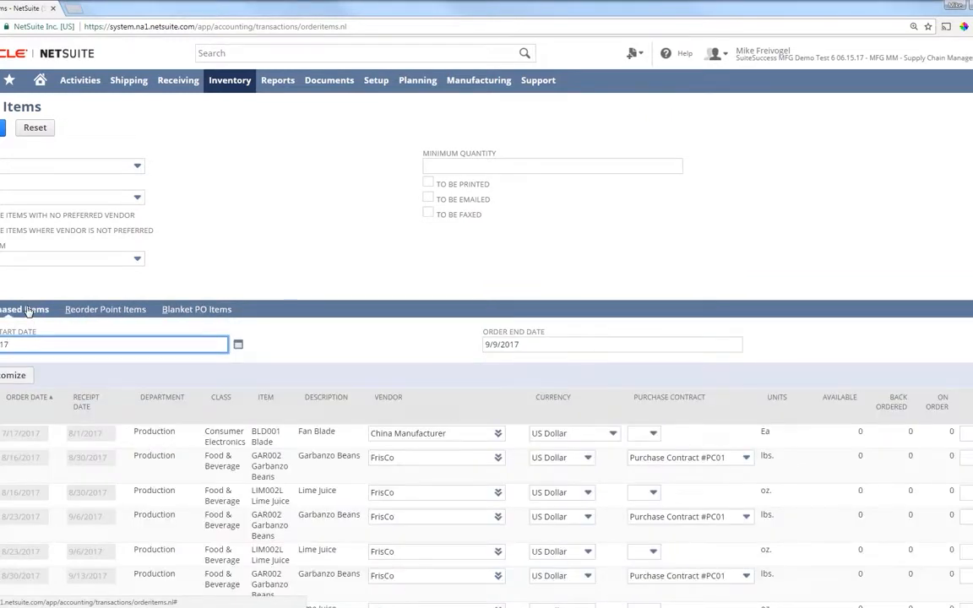
Select the 8/16/2017 Garbanzo Beans line with Purchase Contract #PC01 and submit the chosen items as purchase orders
left_click(1, 457)
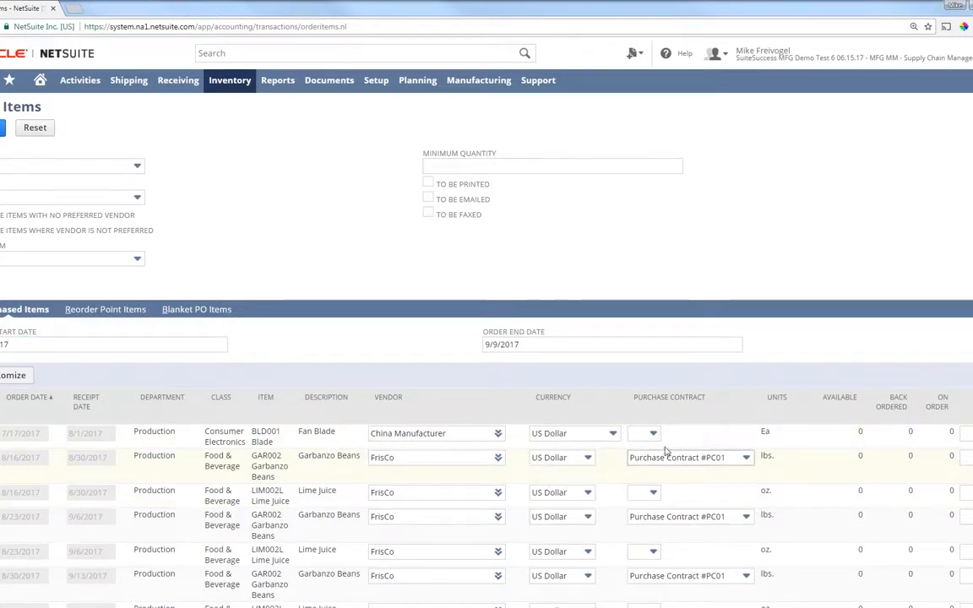
left_click(723, 459)
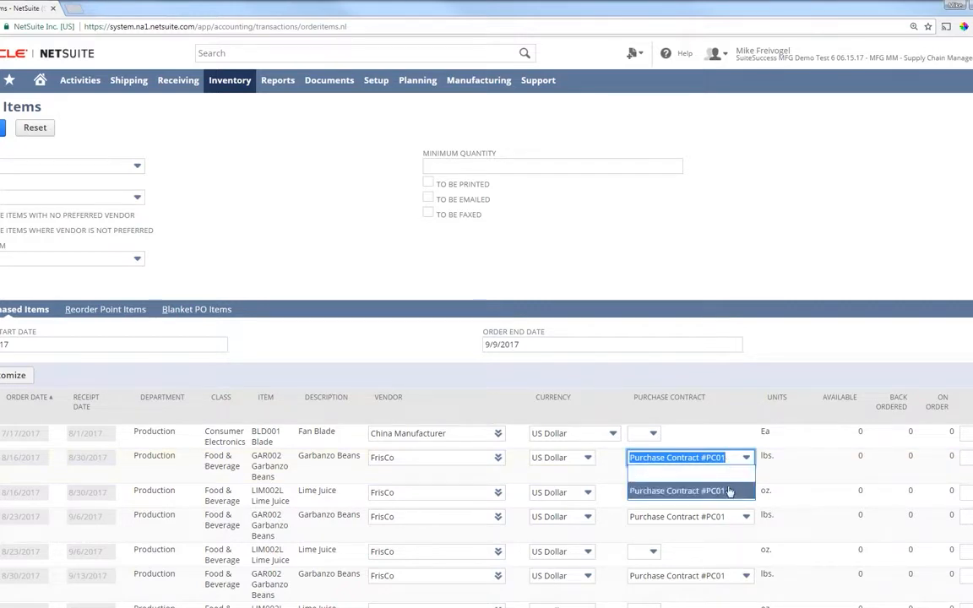
left_click(729, 491)
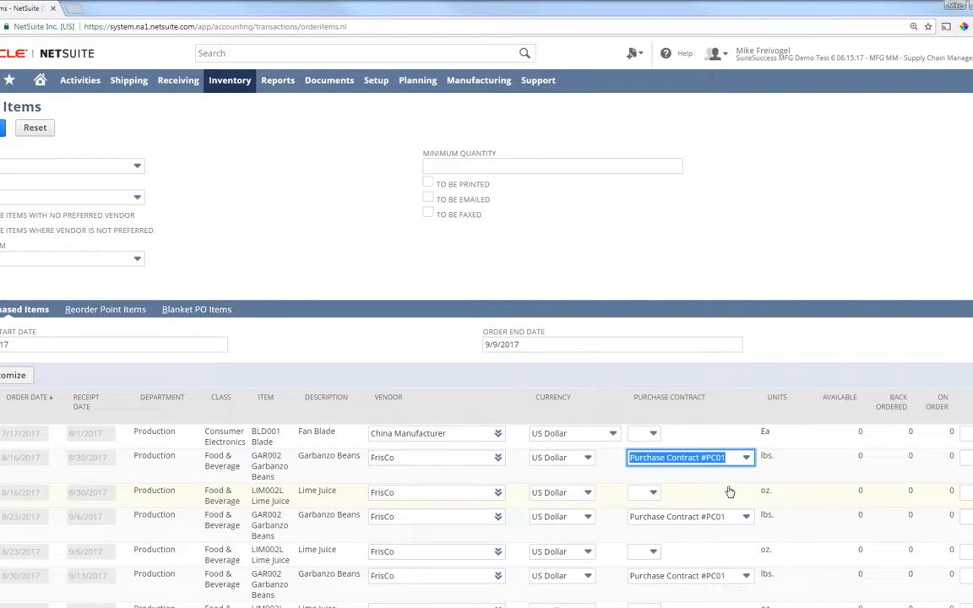
left_click(105, 309)
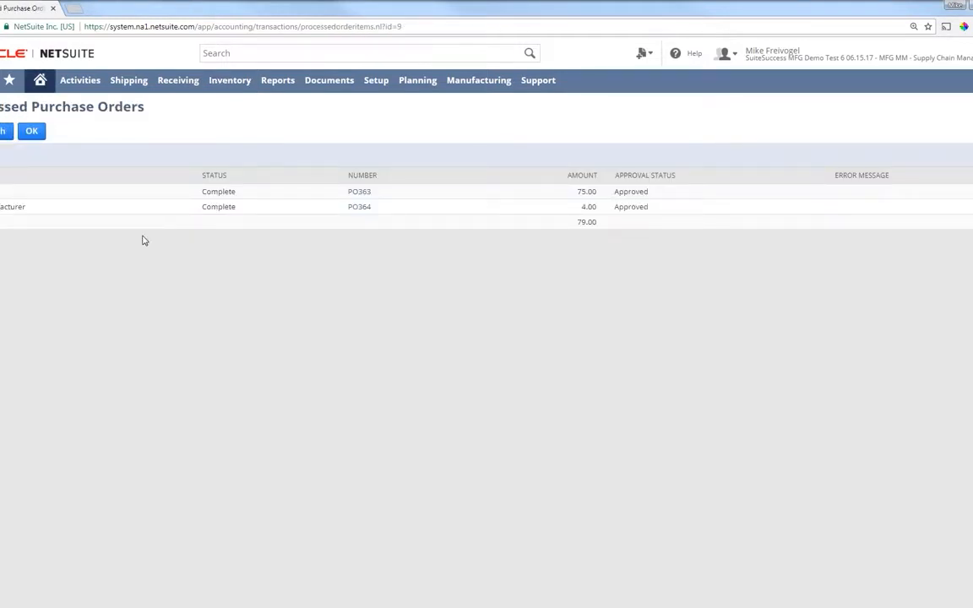
Open both generated purchase orders in separate browser tabs and examine the item lines of the Garbanzo Beans and Lime Juice order
middle_click(355, 195)
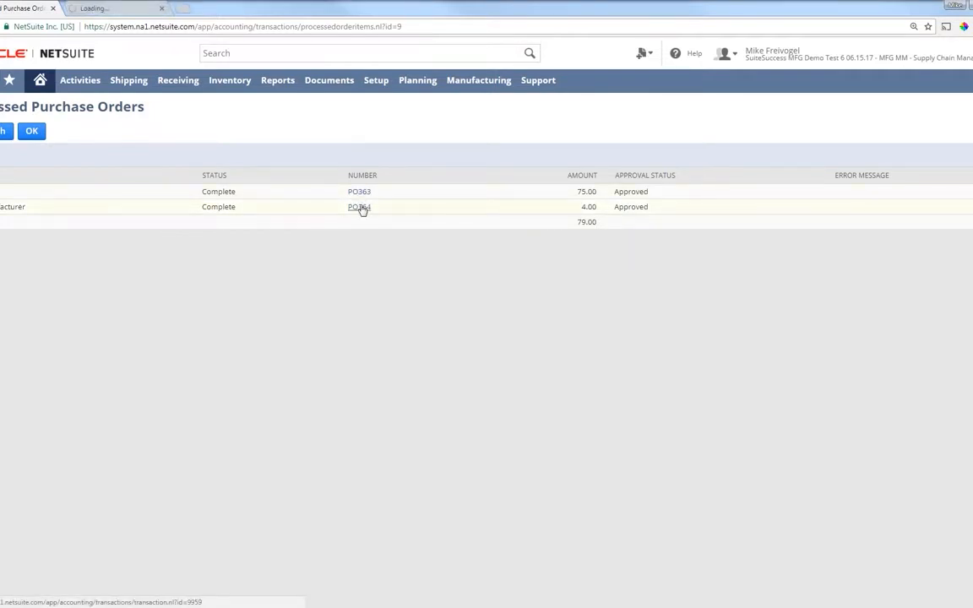
right_click(361, 209)
left_click(372, 213)
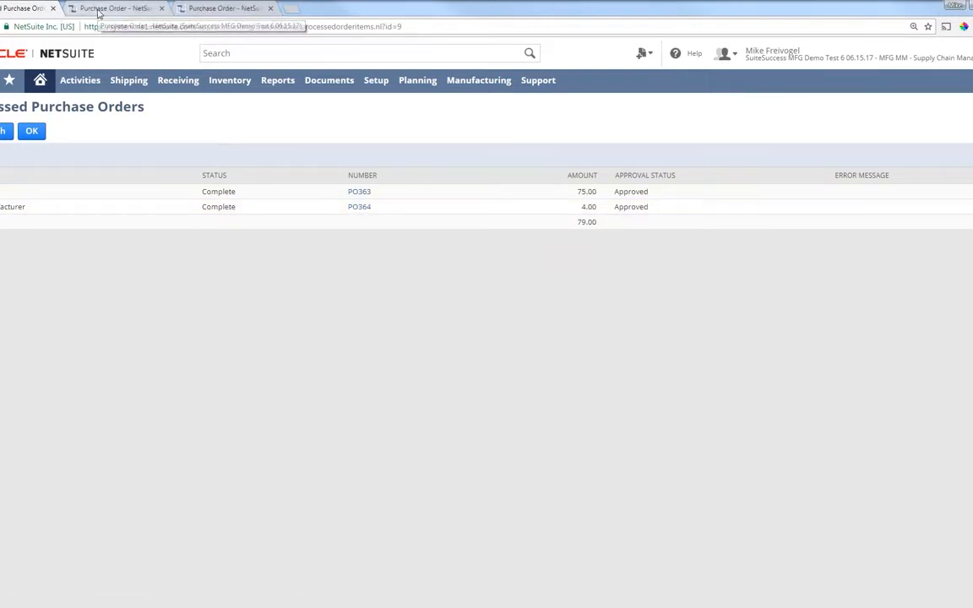
left_click(99, 10)
scroll(152, 193, "down", 2)
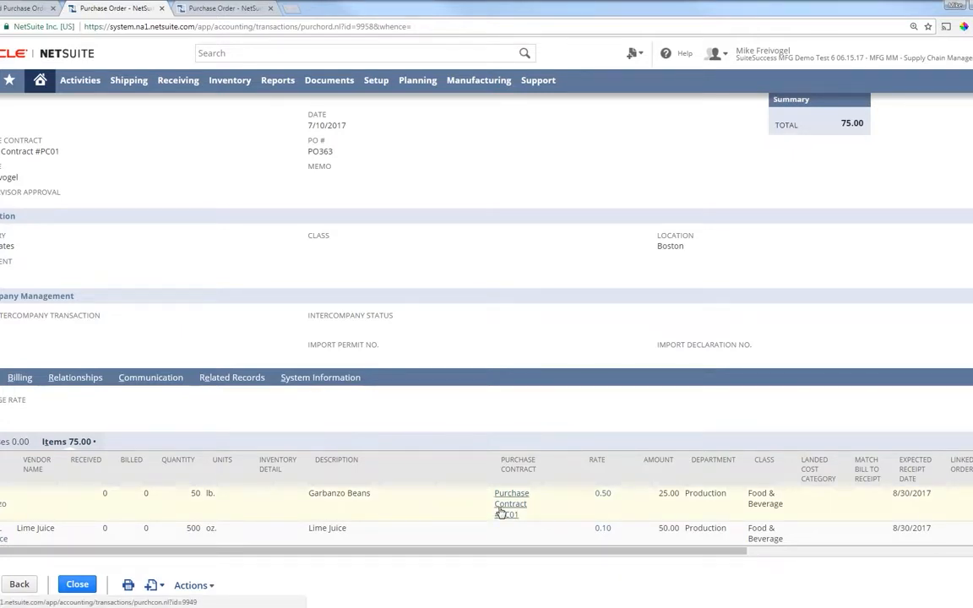
scroll(845, 365, "up", 2)
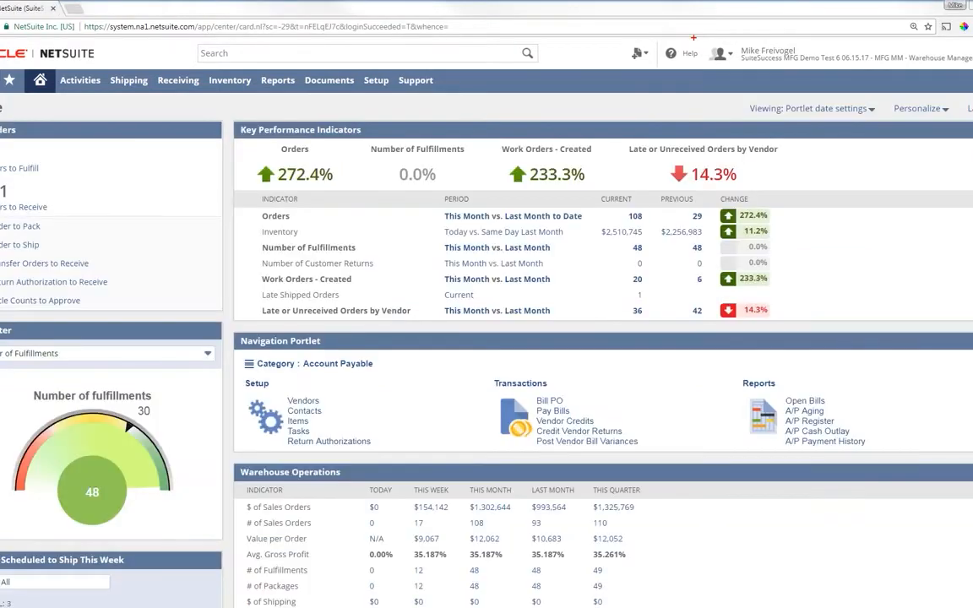
left_click_drag(694, 37, 972, 68)
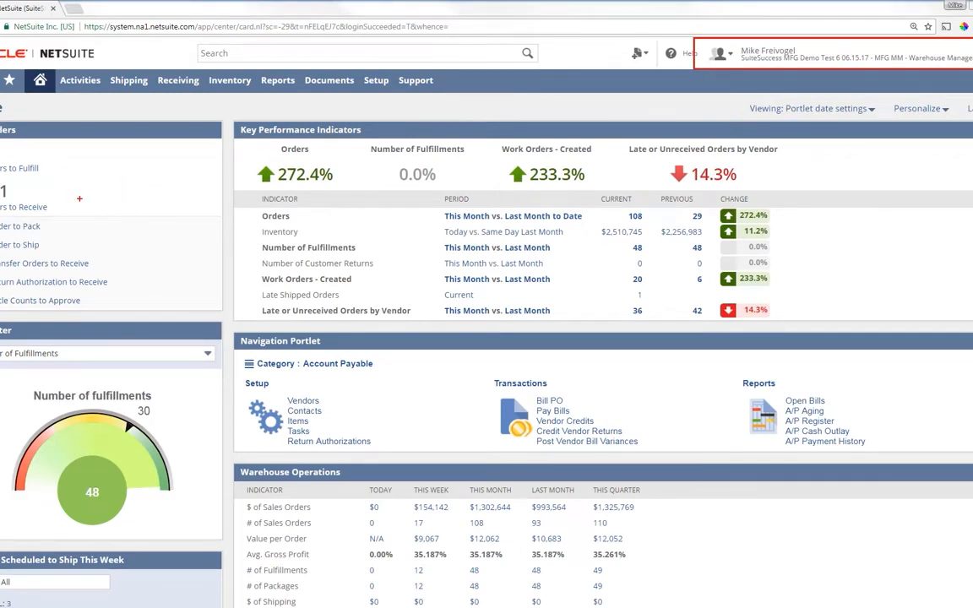
left_click_drag(59, 194, 99, 192)
left_click_drag(56, 155, 81, 151)
left_click_drag(245, 241, 225, 230)
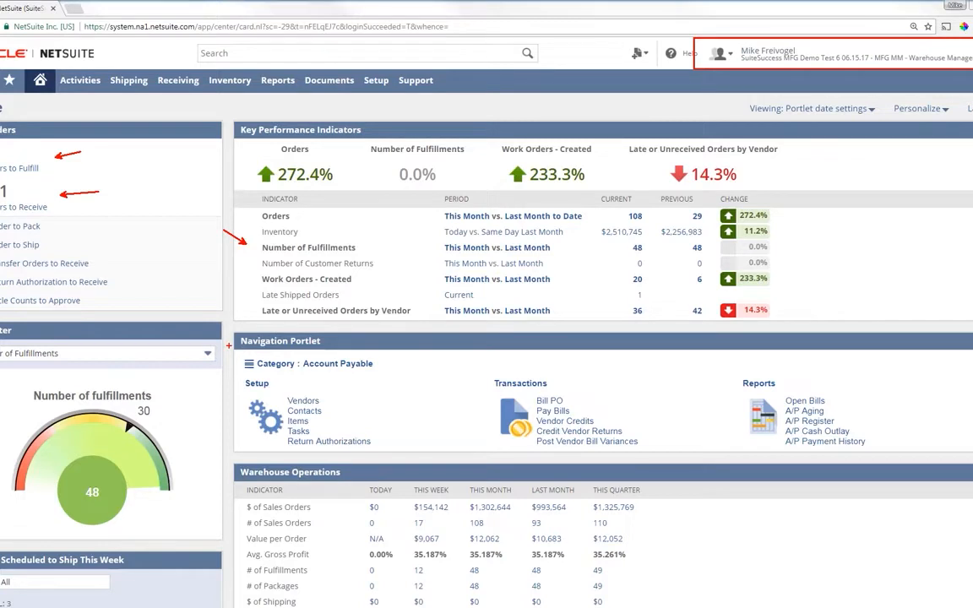
mouse_move(227, 457)
left_mouse_down()
mouse_move(453, 507)
mouse_move(626, 596)
left_mouse_up()
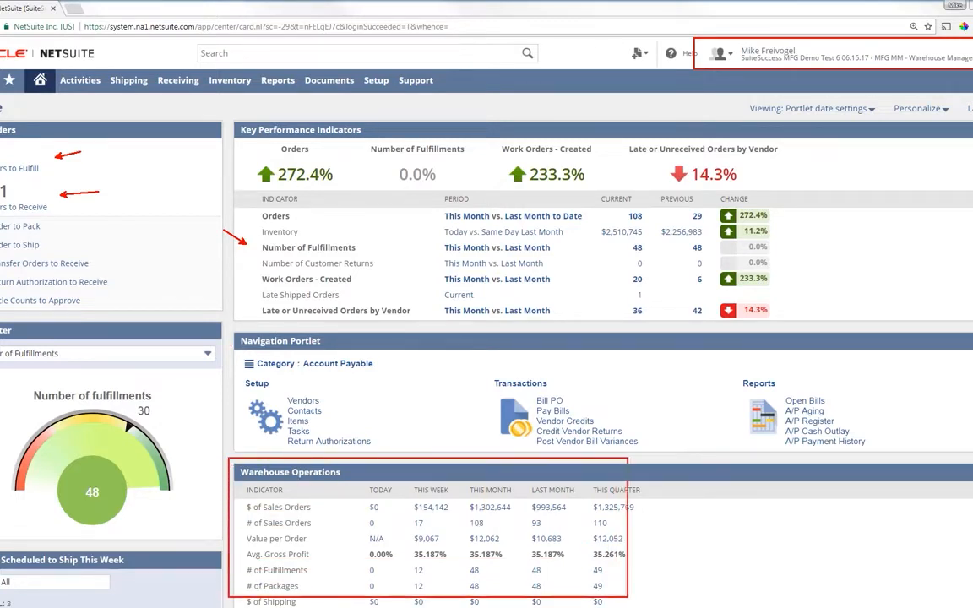
key("Escape")
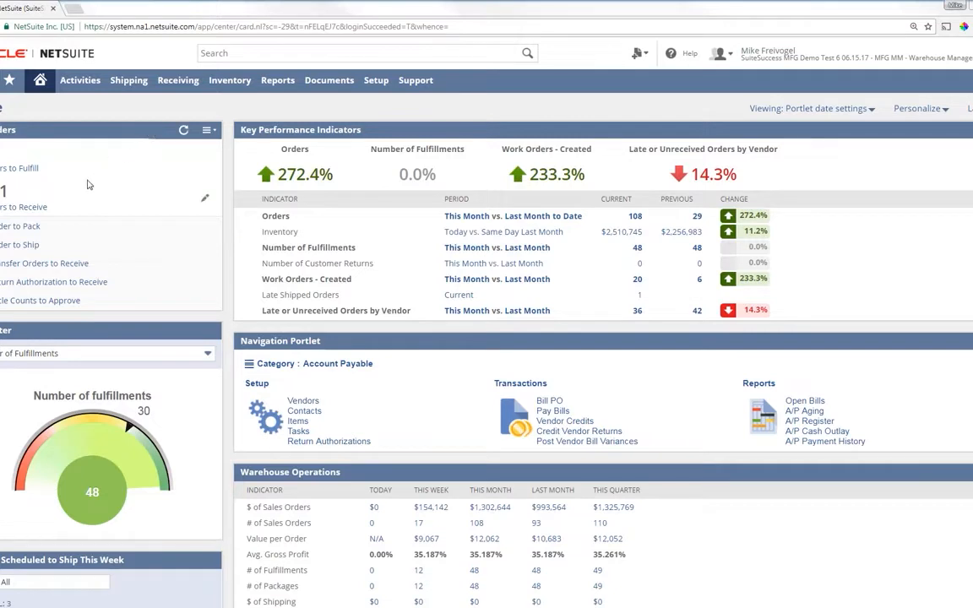
Open the list of orders to receive from the Warehouse Manager dashboard reminders
left_click(44, 209)
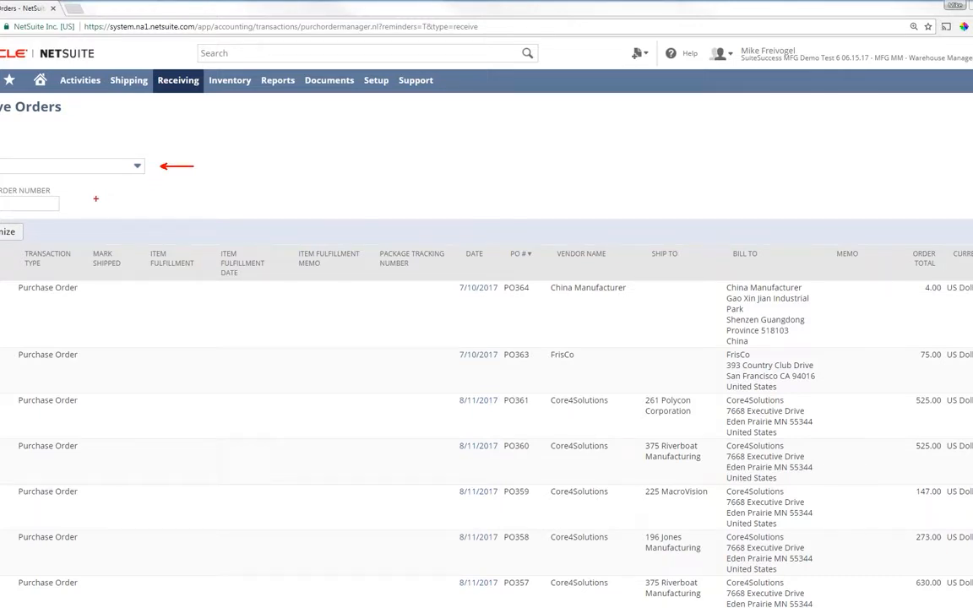
left_click_drag(67, 204, 107, 203)
left_click_drag(116, 252, 123, 238)
left_click_drag(524, 248, 541, 222)
left_click_drag(475, 243, 494, 216)
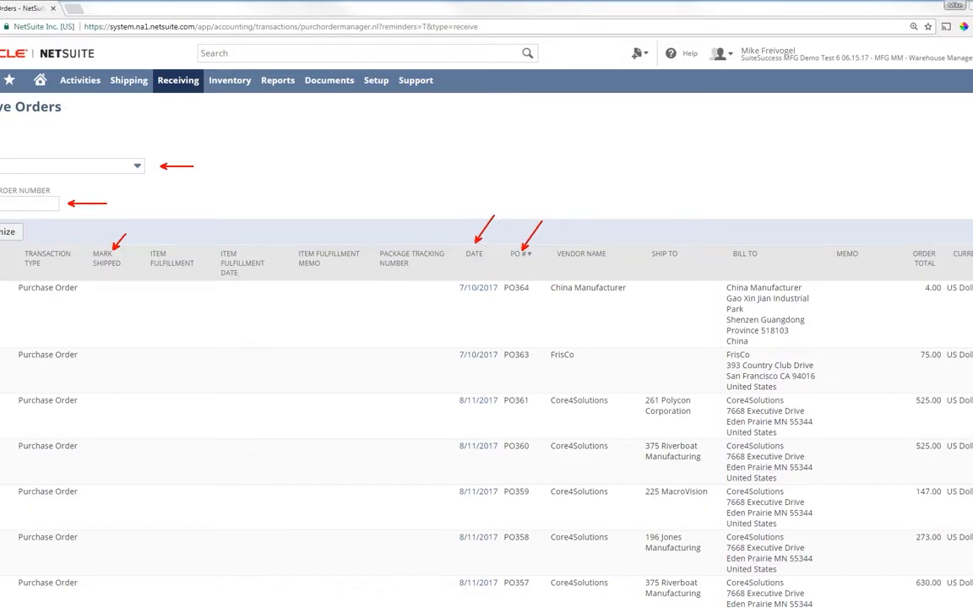
key("Escape")
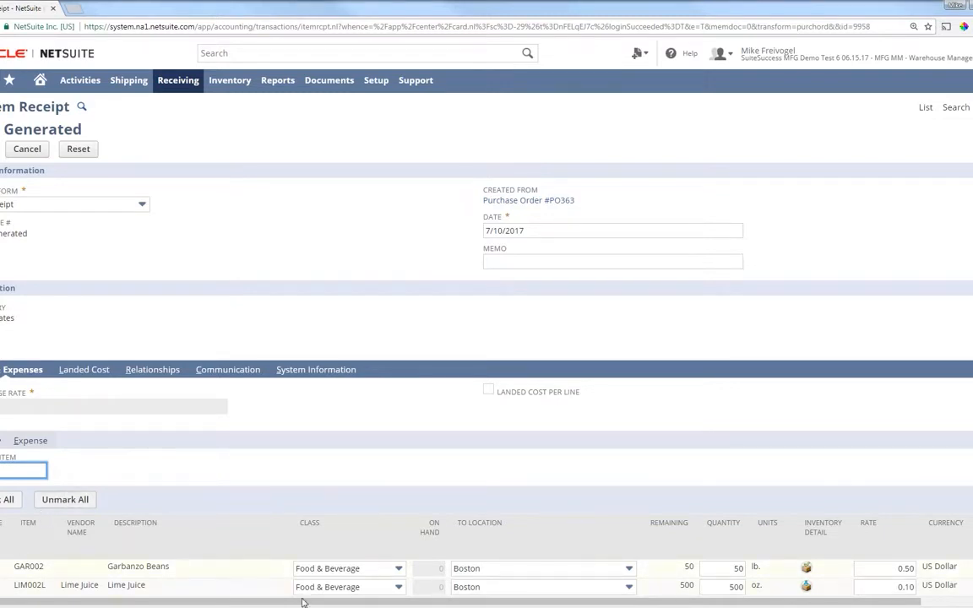
Open the inventory detail of the Lime Juice line on the item receipt and enter lot number L5679
left_click(715, 567)
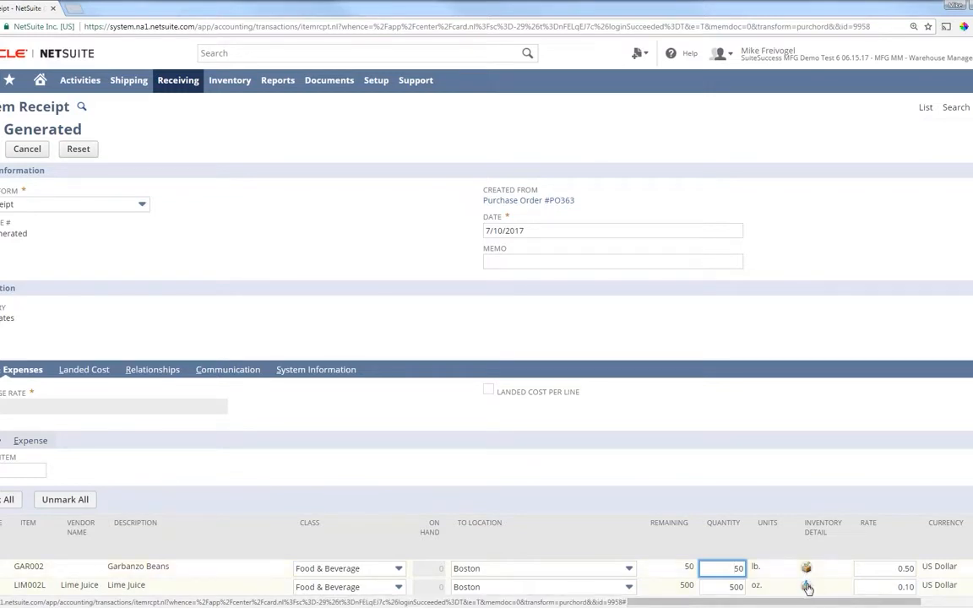
left_click(807, 586)
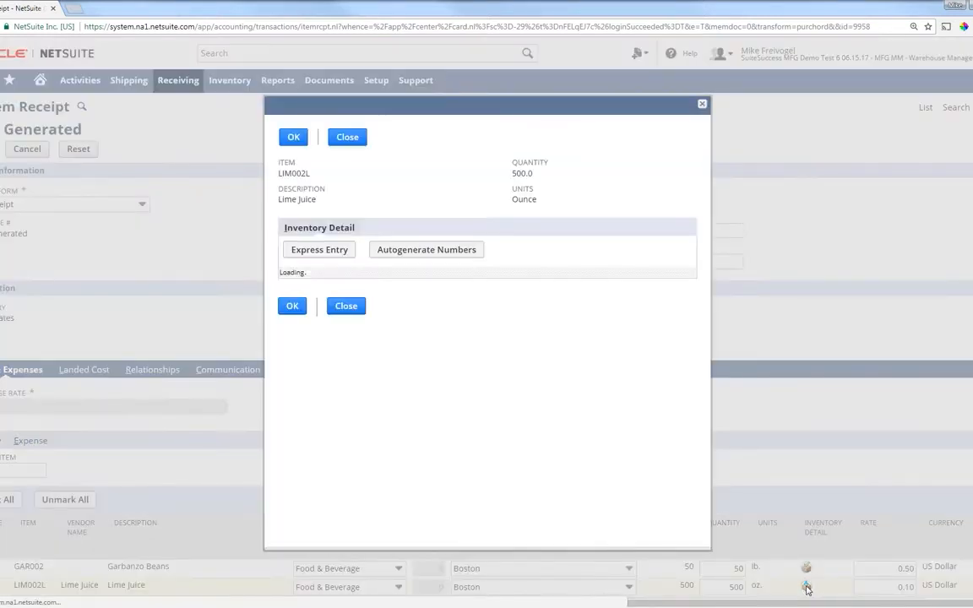
left_click(375, 303)
type("L5679")
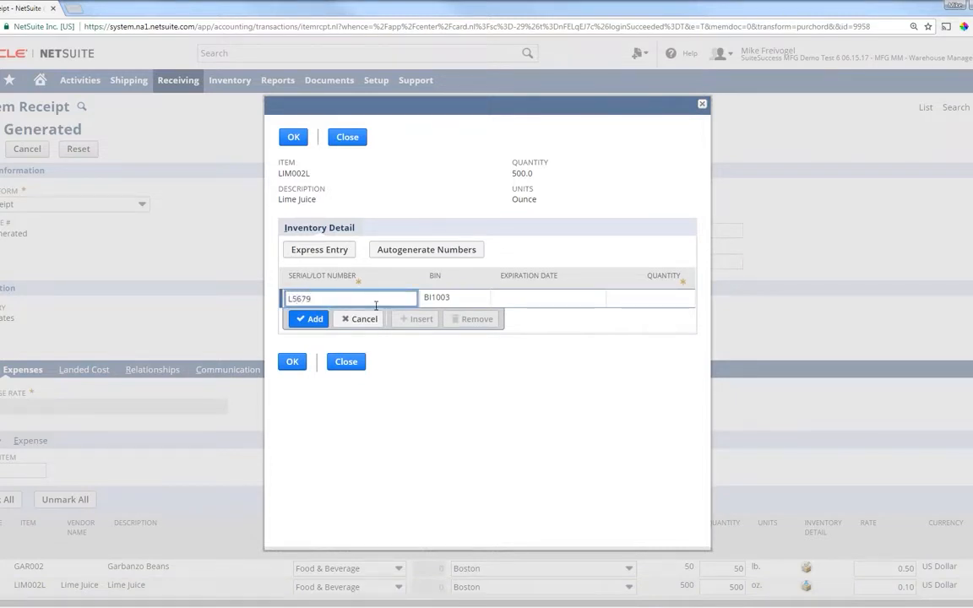
key("Tab")
Give the Lime Juice lot an expiration date of 5/26/2018 and quantity 500, and add it to the inventory detail
left_click(586, 302)
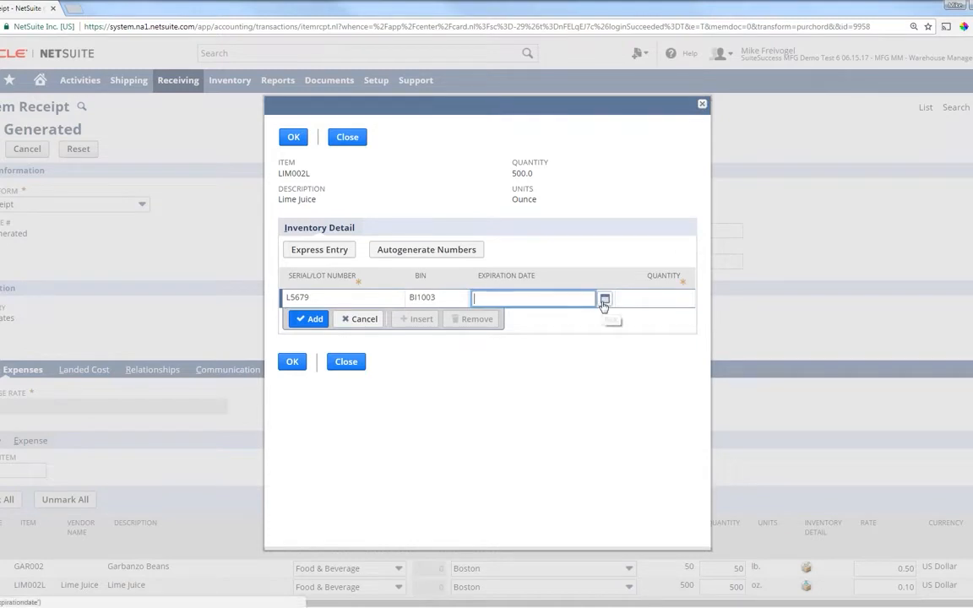
left_click(605, 299)
left_click(600, 386)
left_click(656, 301)
type("500")
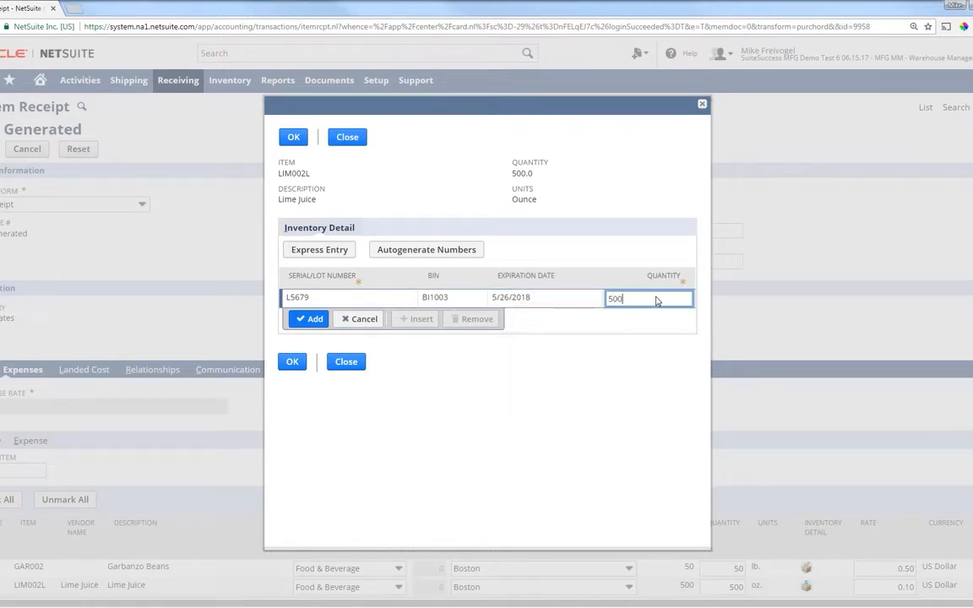
left_click(312, 320)
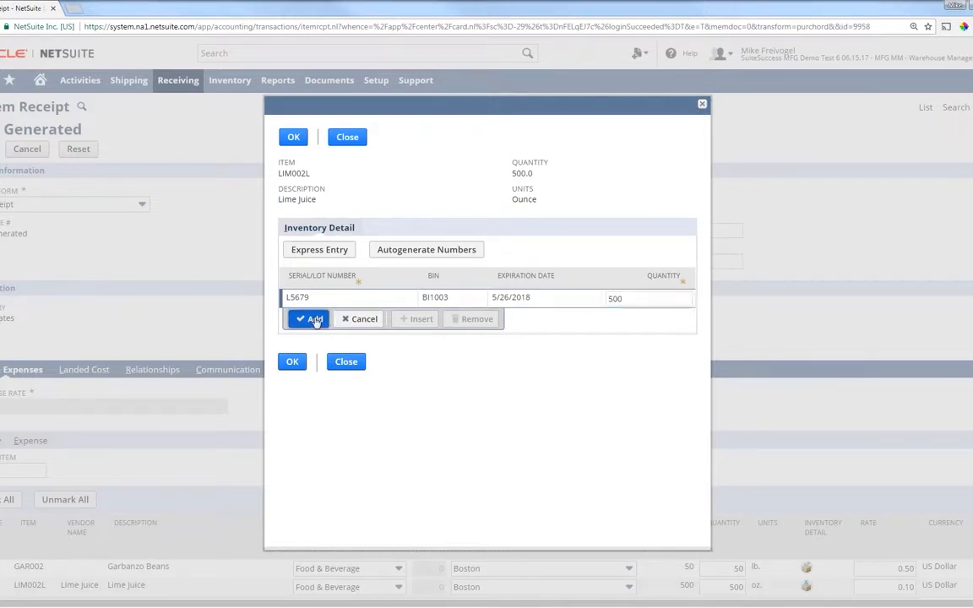
left_click(292, 379)
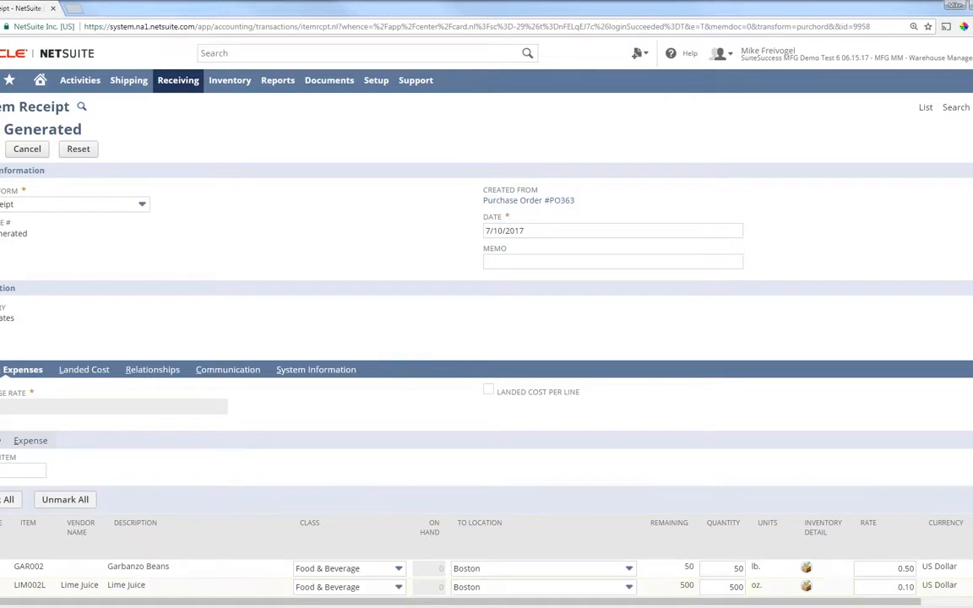
Check the To Location choices for the Garbanzo Beans line and save the item receipt
scroll(664, 575, "down", 1)
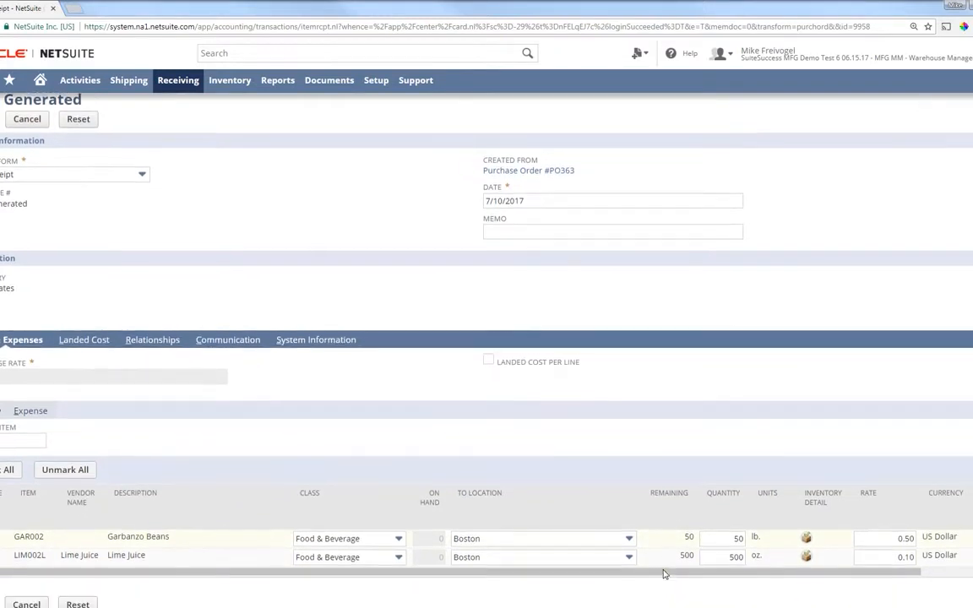
left_click(630, 535)
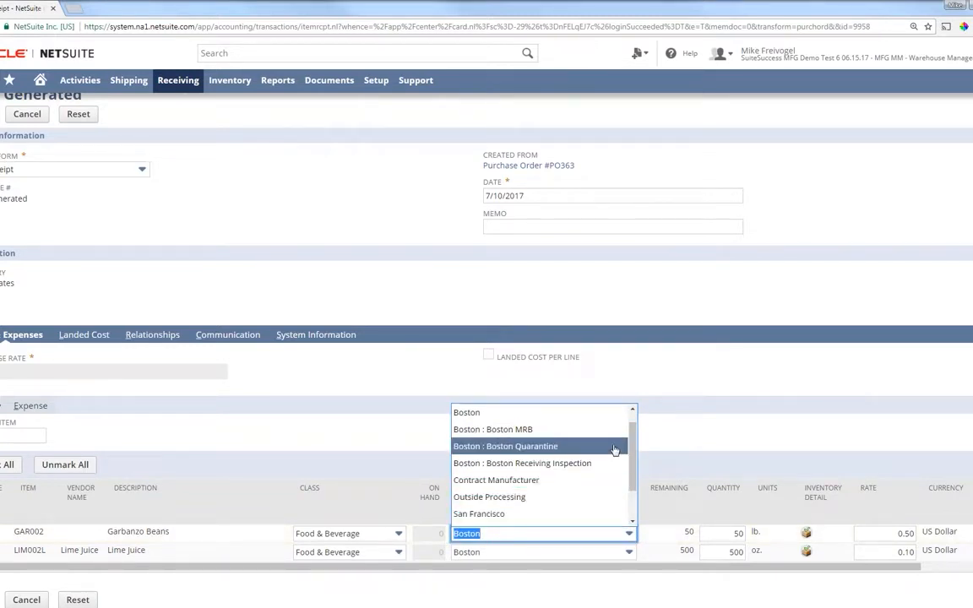
left_click(259, 462)
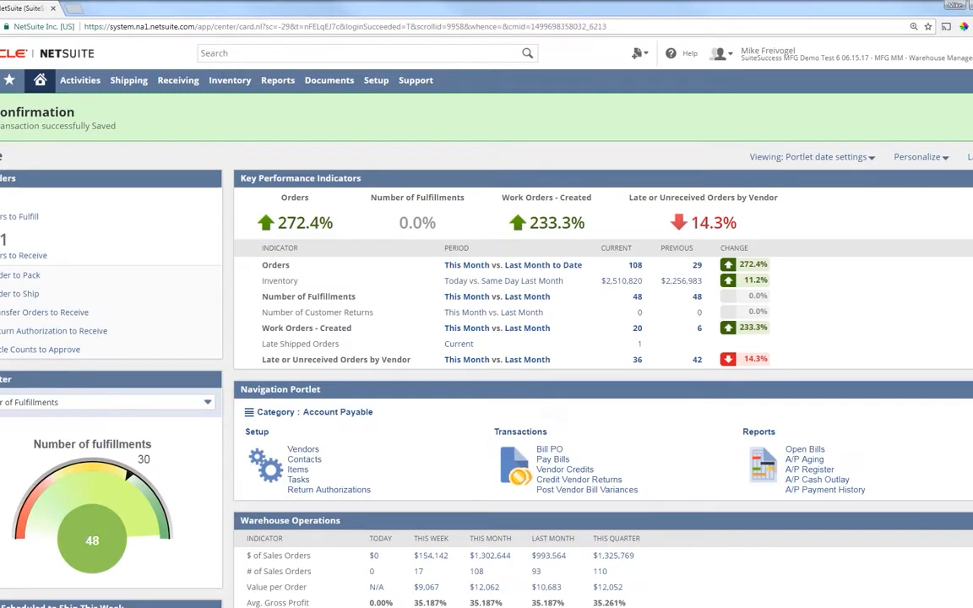
Reopen the FrisCo purchase order from the recent records and check its status
mouse_move(0, 80)
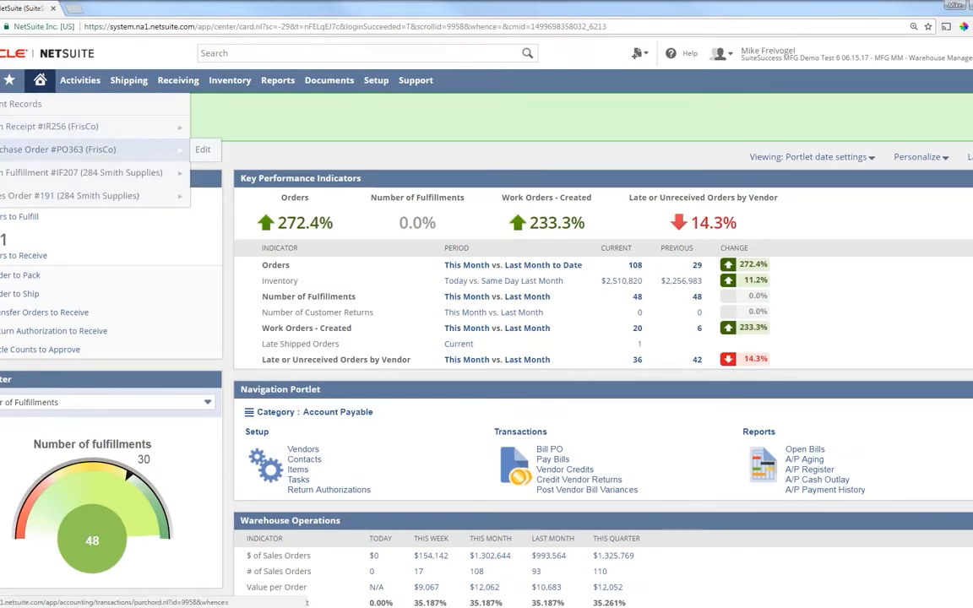
left_click(4, 150)
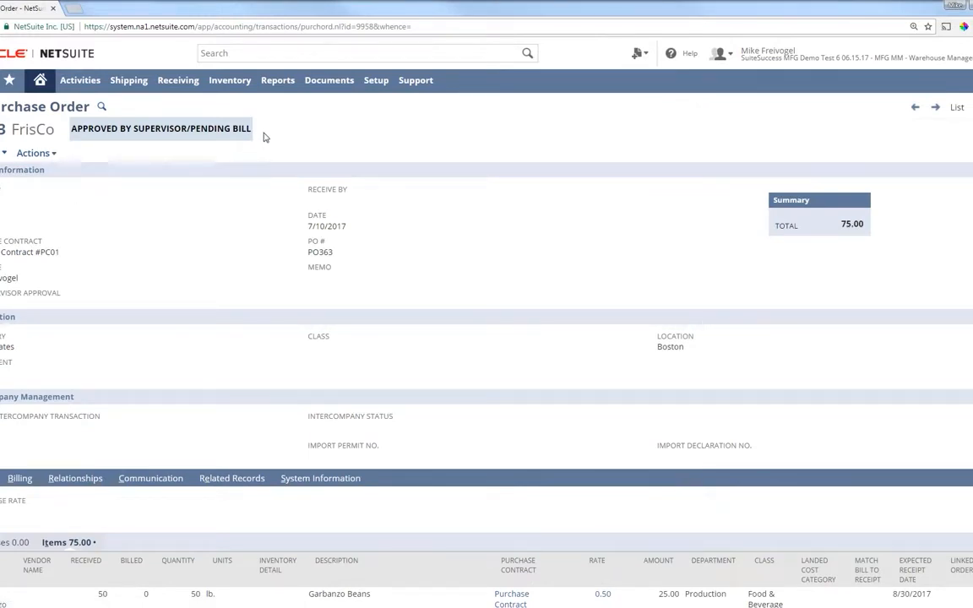
left_click_drag(265, 132, 321, 132)
key("Escape")
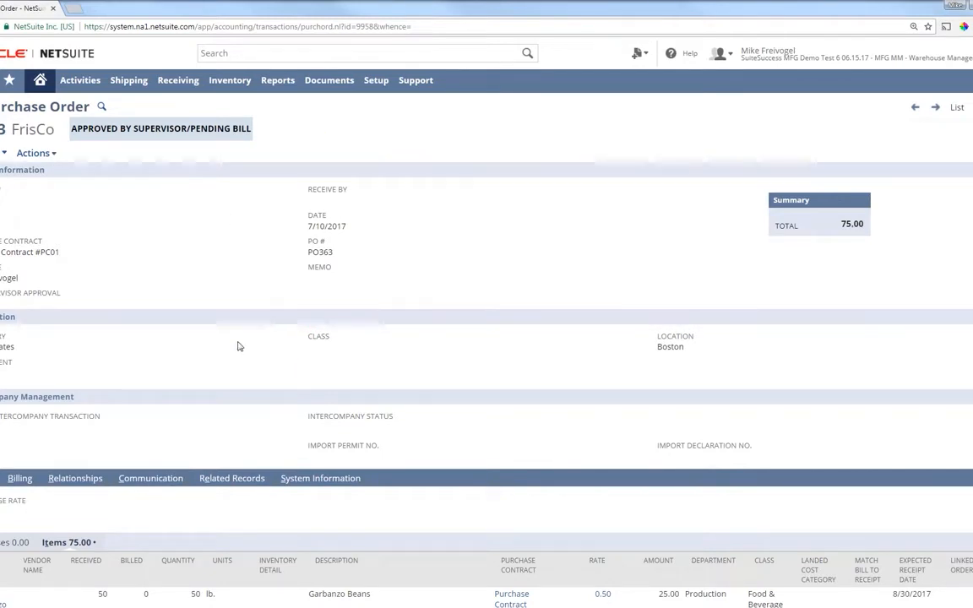
View the item receipt listed in the purchase order's related records, then look over its item lines
left_click(229, 479)
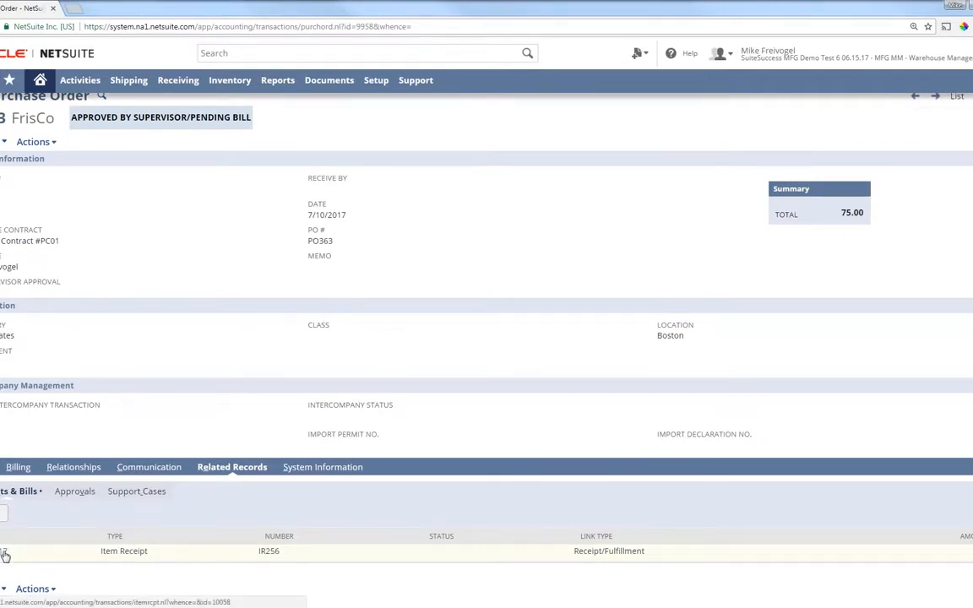
left_click(1, 467)
scroll(70, 456, "down", 1)
scroll(70, 456, "down", 1)
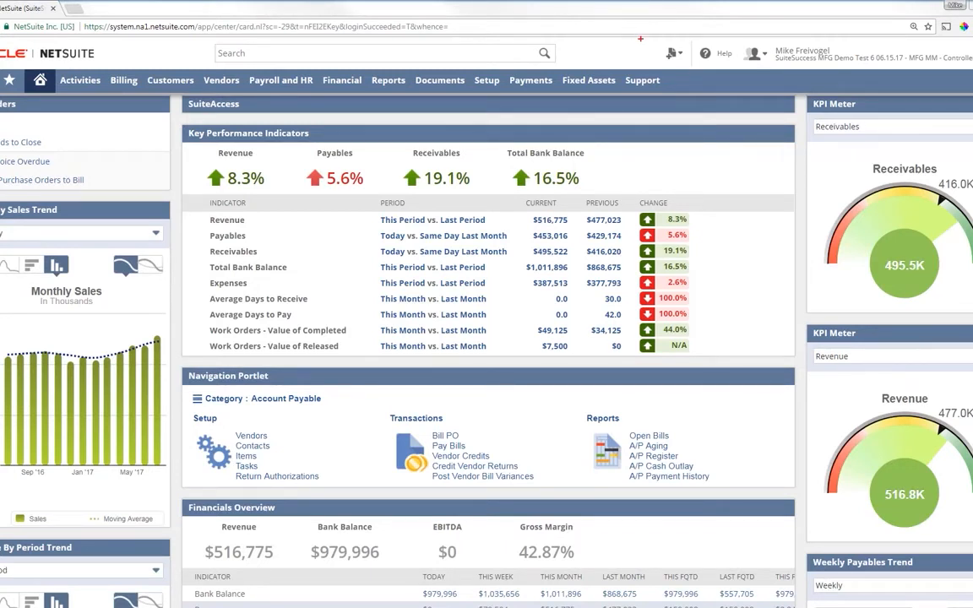
Open the list of purchase orders to bill from the Controller dashboard reminders
mouse_move(640, 39)
left_mouse_down()
mouse_move(751, 59)
mouse_move(972, 73)
left_mouse_up()
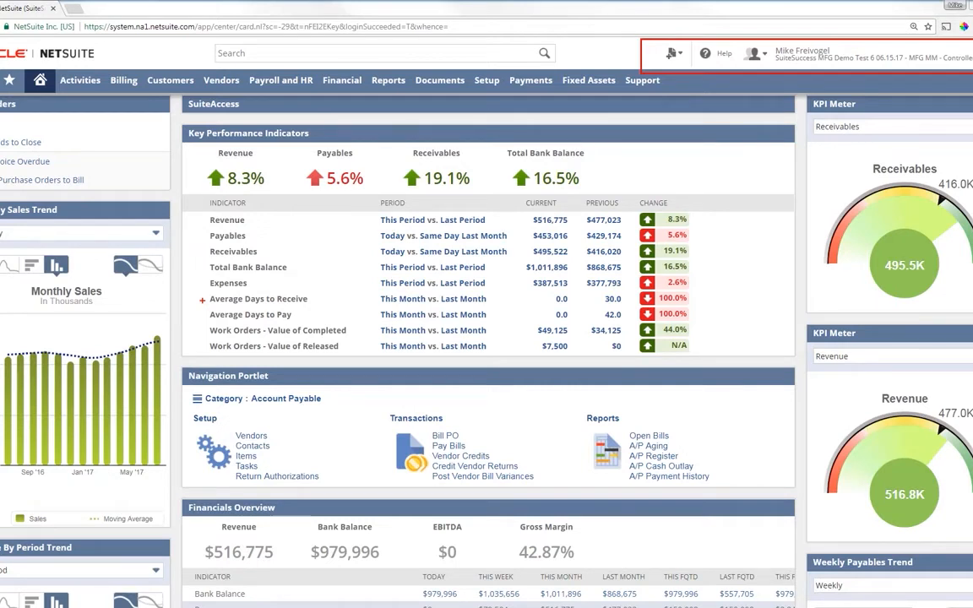
mouse_move(202, 301)
left_mouse_down()
mouse_move(187, 282)
mouse_move(199, 317)
left_mouse_up()
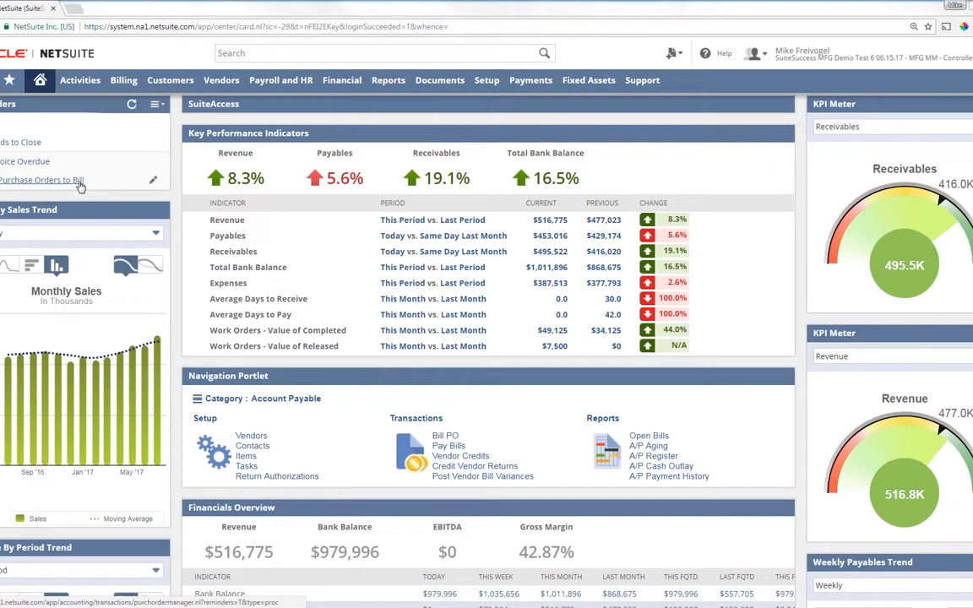
left_click(79, 181)
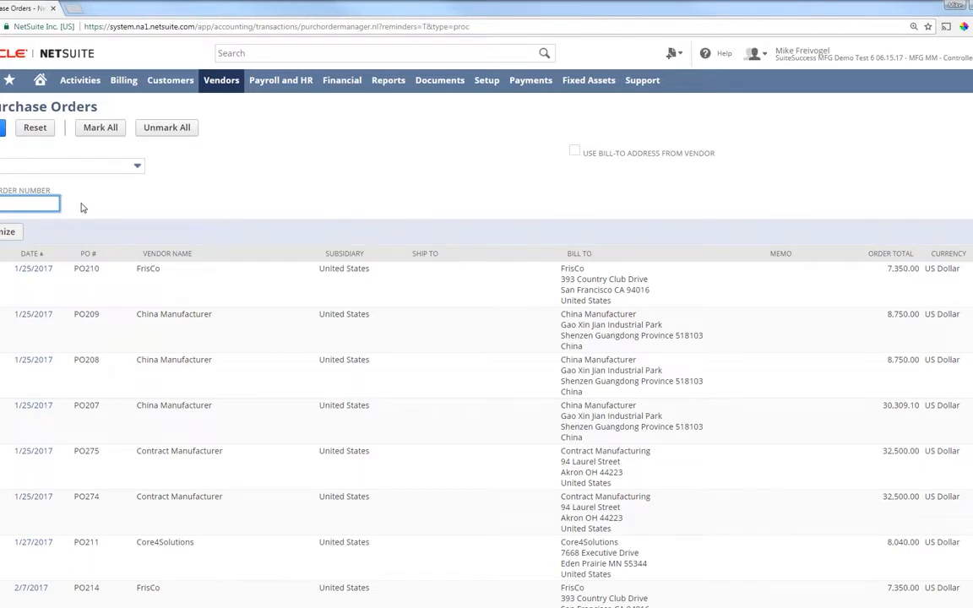
Sort the purchase orders to bill by descending PO number, and create and save the vendor bill for the 7/10/2017 FrisCo order
left_click(85, 255)
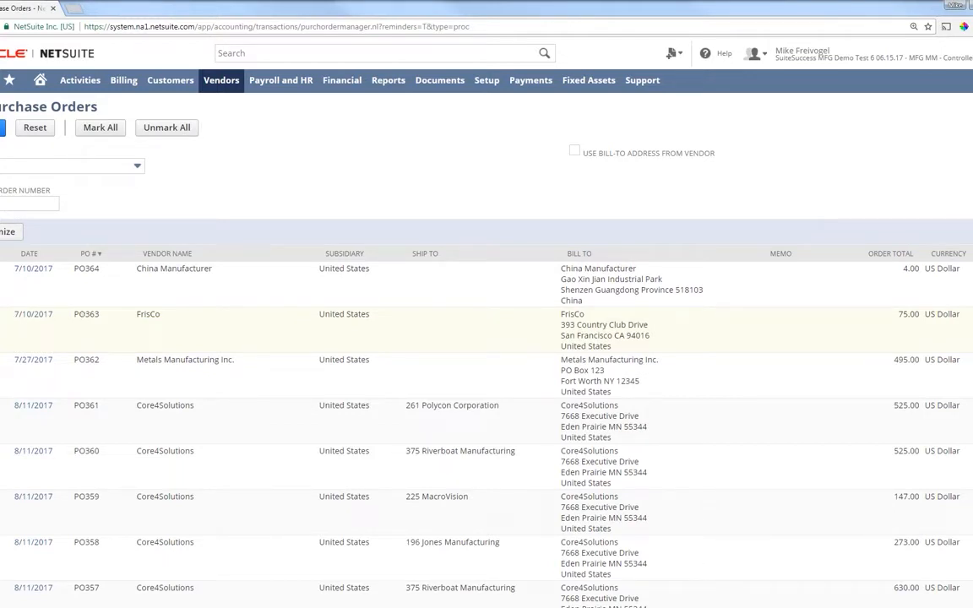
left_click(1, 127)
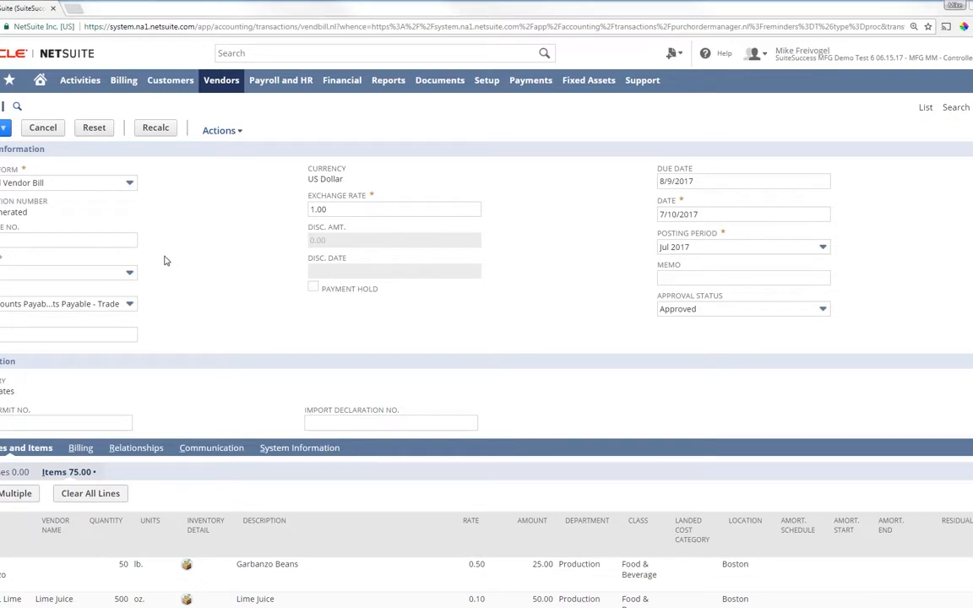
left_click(83, 240)
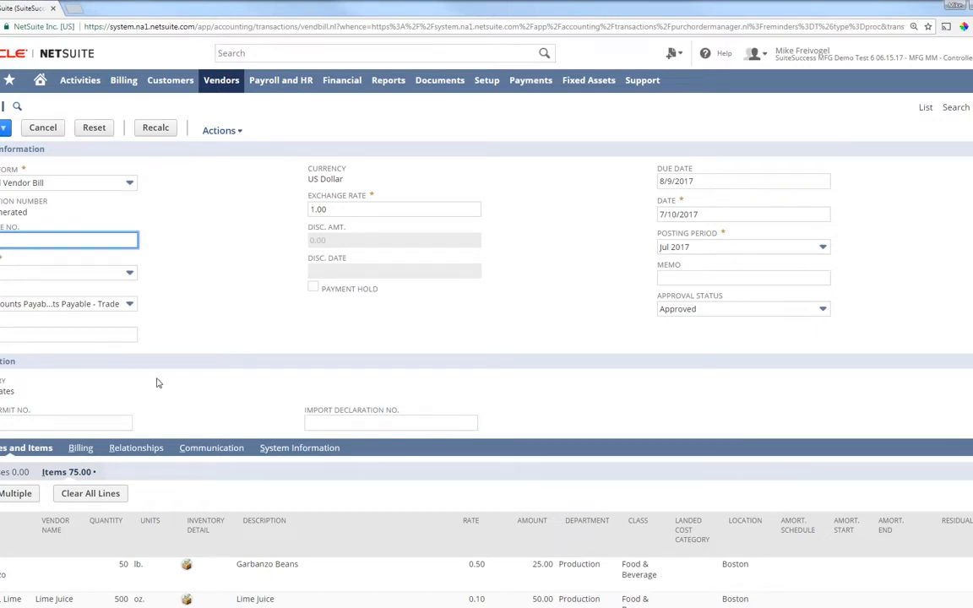
scroll(157, 383, "down", 3)
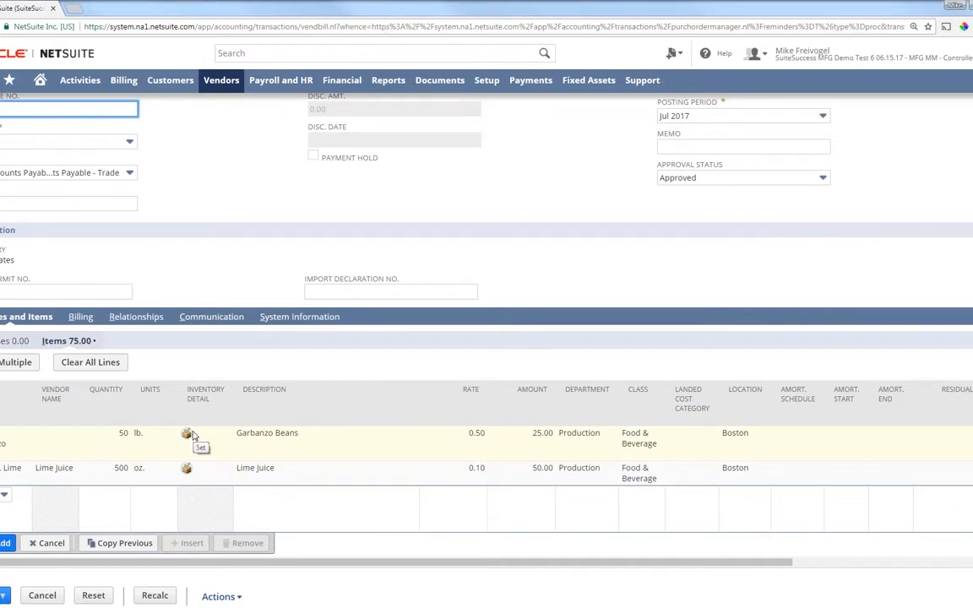
scroll(194, 429, "up", 3)
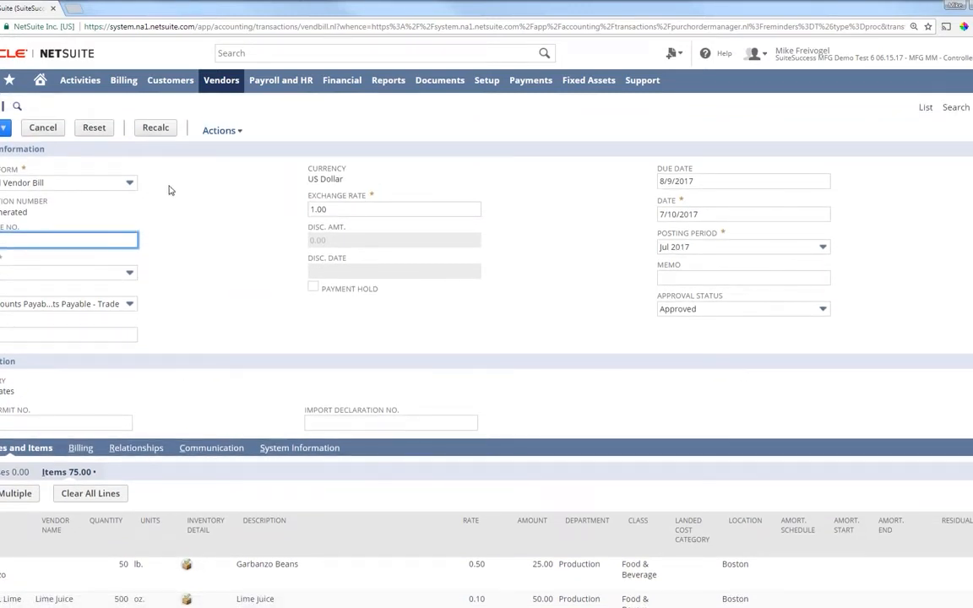
left_click(6, 130)
Search for the billed FrisCo purchase order by its PO number and open it to check its status
left_click(322, 53)
type("P")
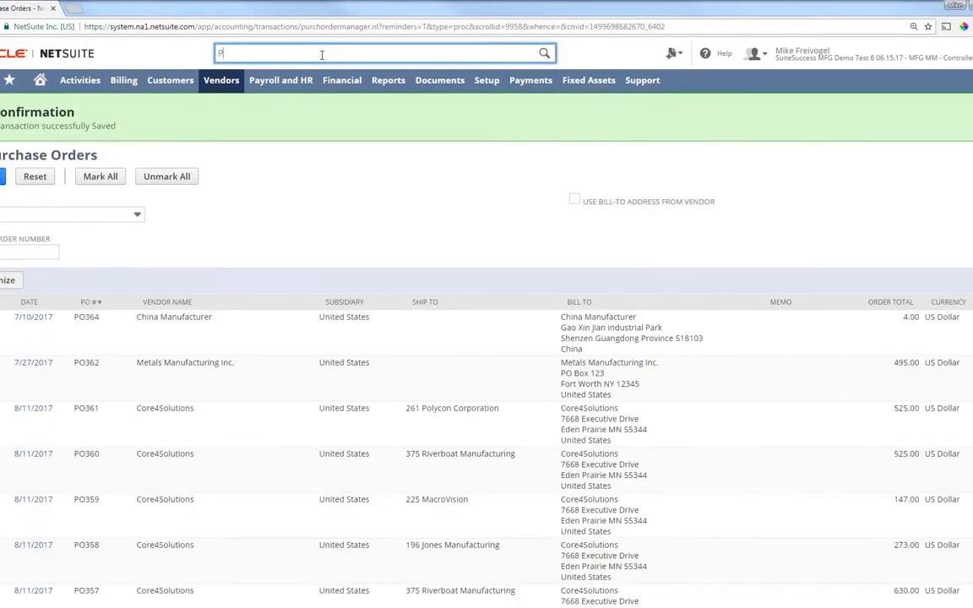
type("O363")
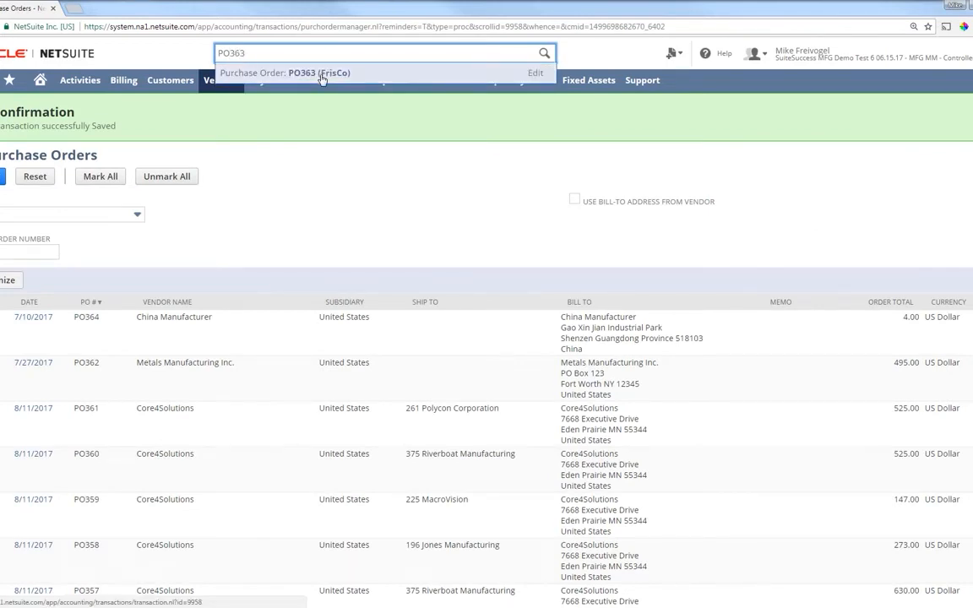
left_click(322, 76)
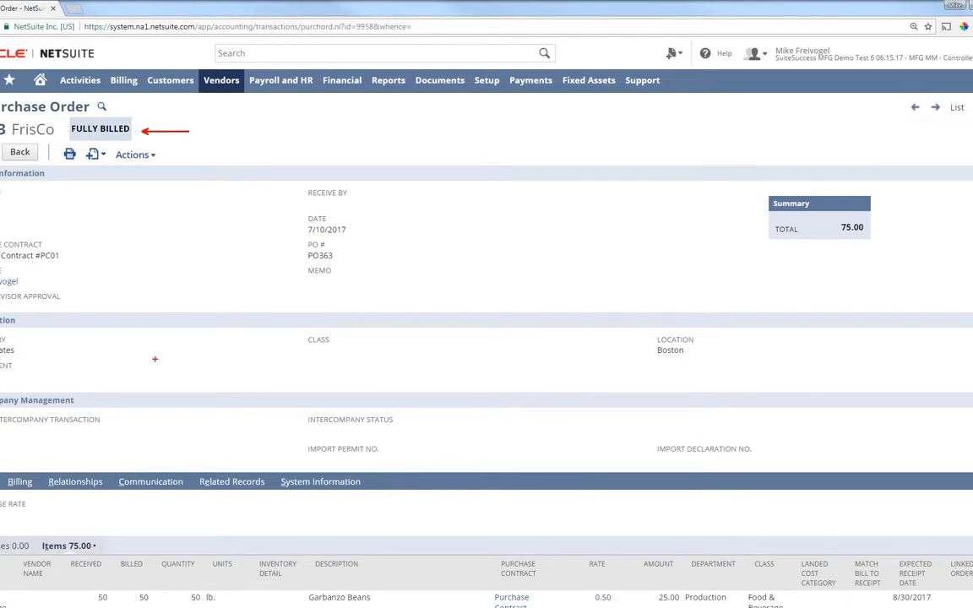
Review the purchase order's related records, and check the received and billed quantities on its item lines
left_click(251, 483)
scroll(290, 412, "down", 1)
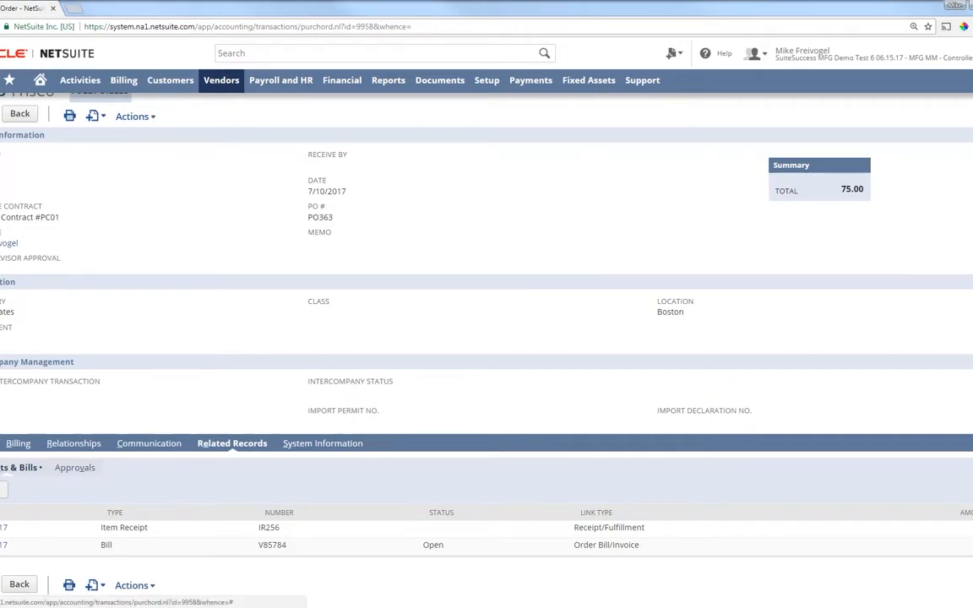
left_click(10, 443)
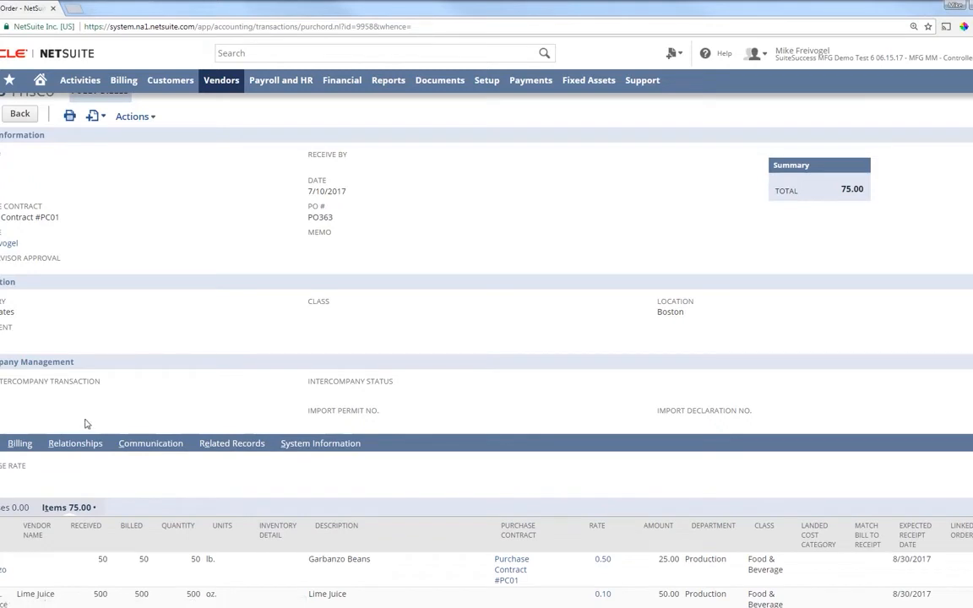
scroll(88, 424, "down", 1)
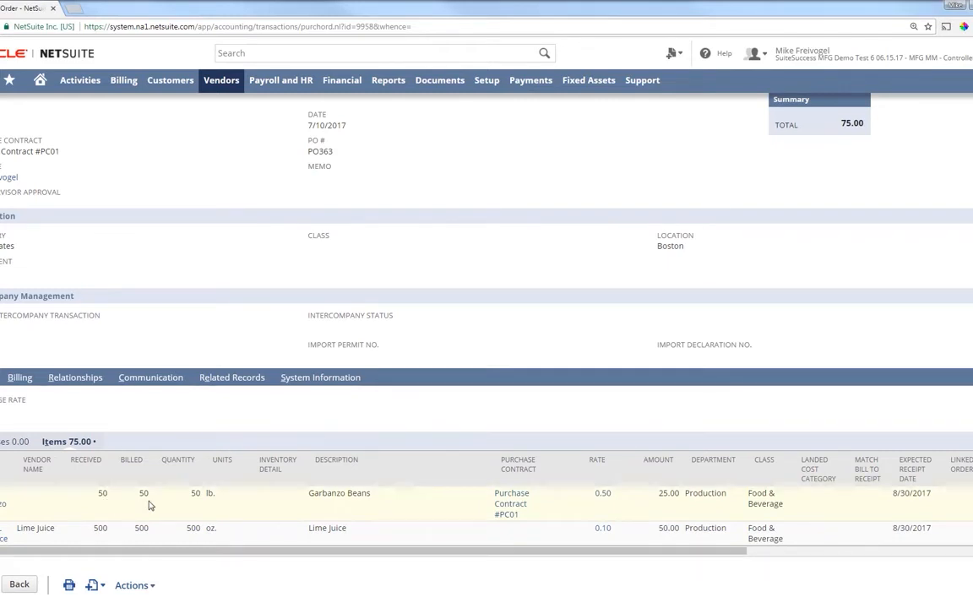
Run the A/P Aging report from the home dashboard and review its aging options without changing them
left_click(41, 82)
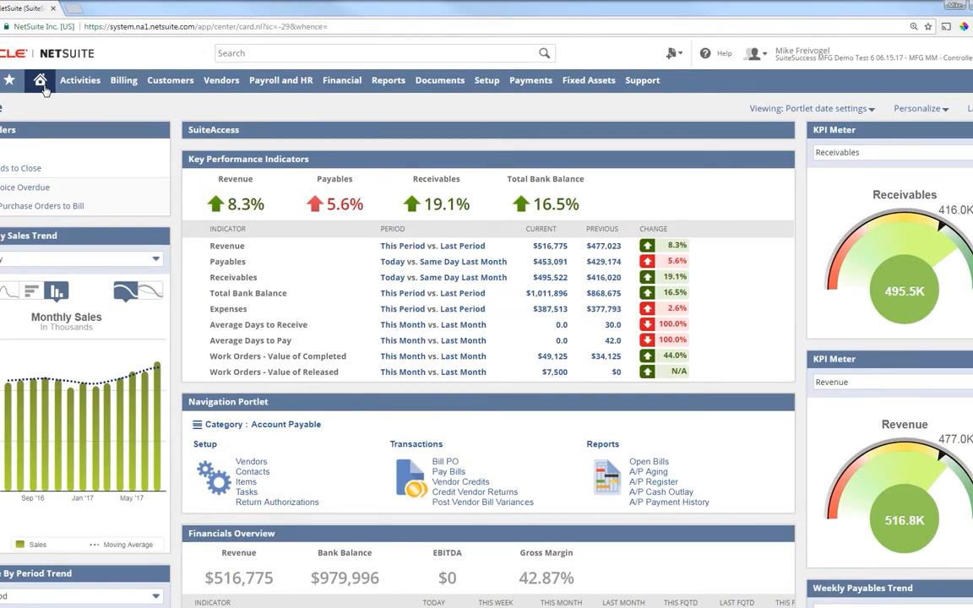
left_click(642, 472)
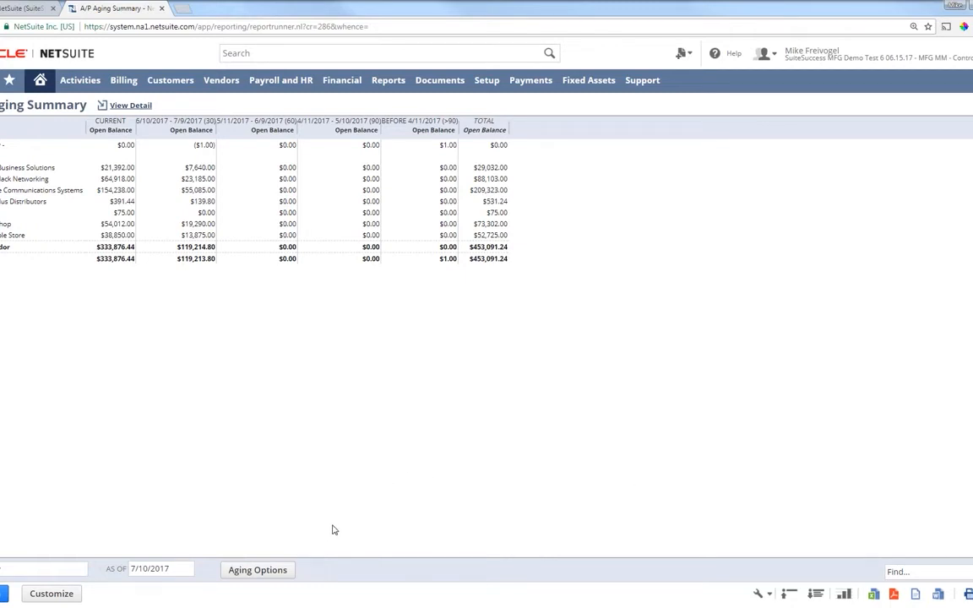
left_click(287, 571)
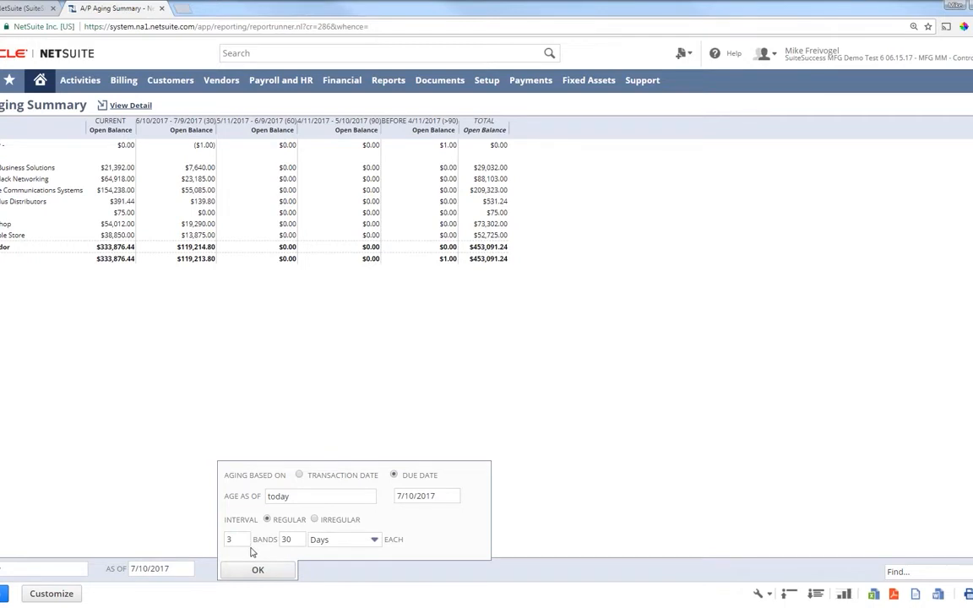
left_click(254, 573)
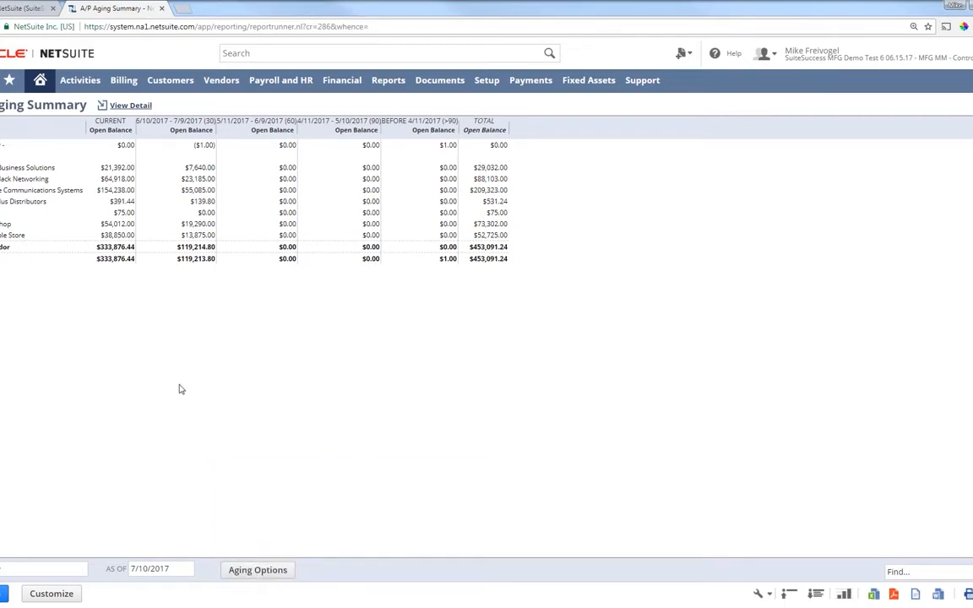
Drill down from FrisCo's current open balance to the underlying bill, review it and close the report
left_click(120, 216)
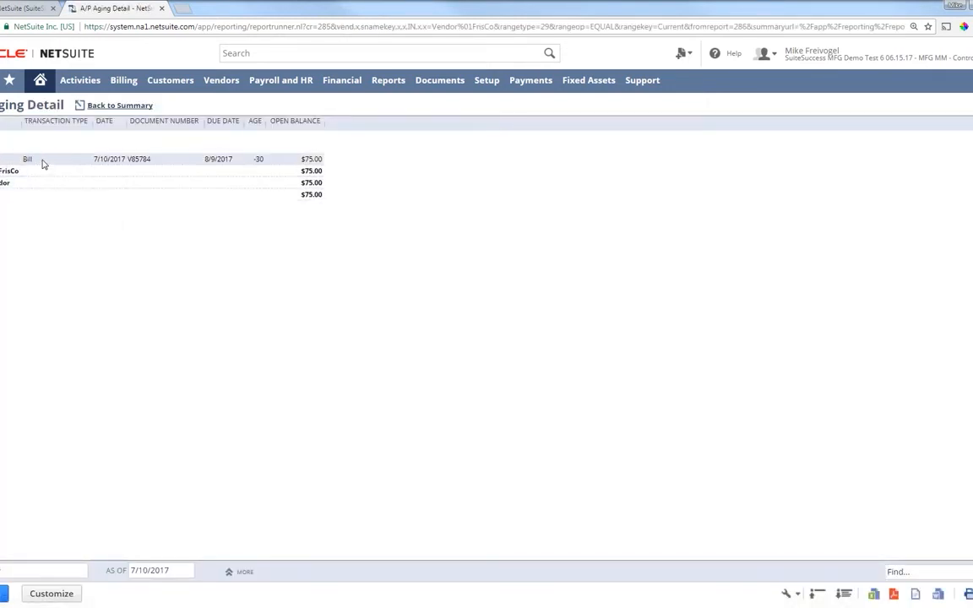
left_click(109, 164)
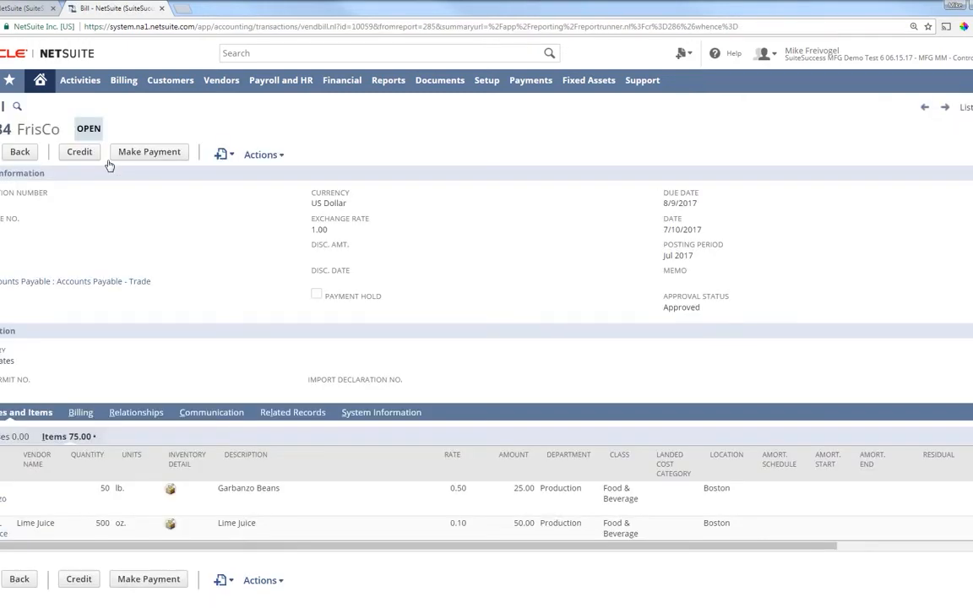
key("ctrl+w")
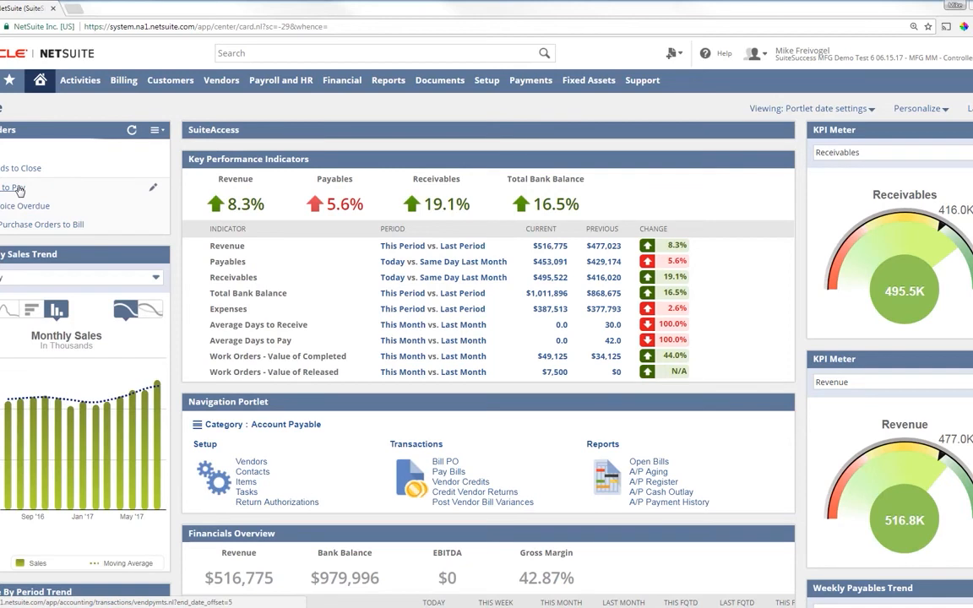
Open the bills to pay from the dashboard reminders and select the FrisCo bill for payment
left_click(19, 189)
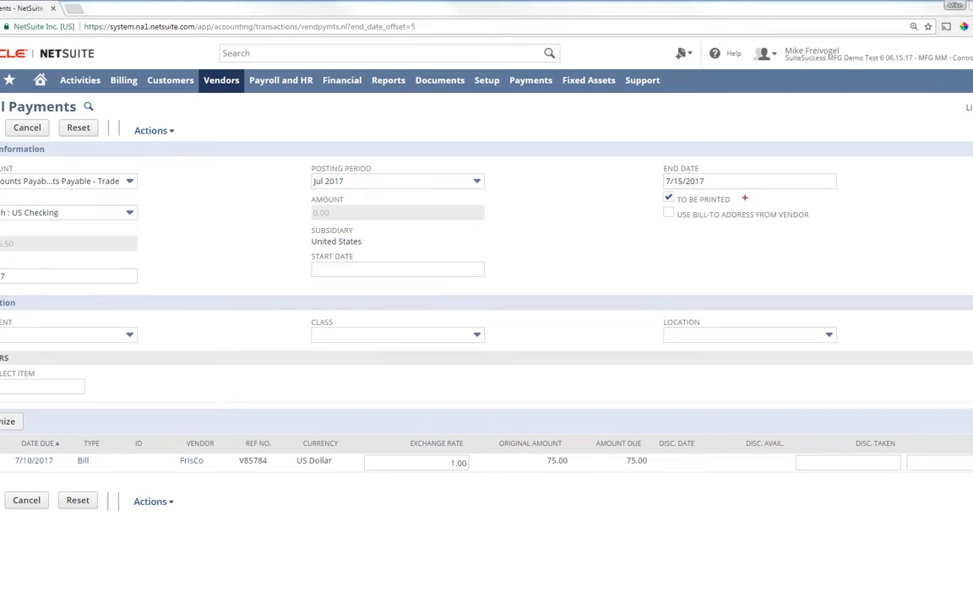
left_click_drag(741, 200, 781, 200)
left_click_drag(829, 428, 847, 414)
left_click_drag(924, 416, 948, 391)
key("Escape")
left_click(0, 461)
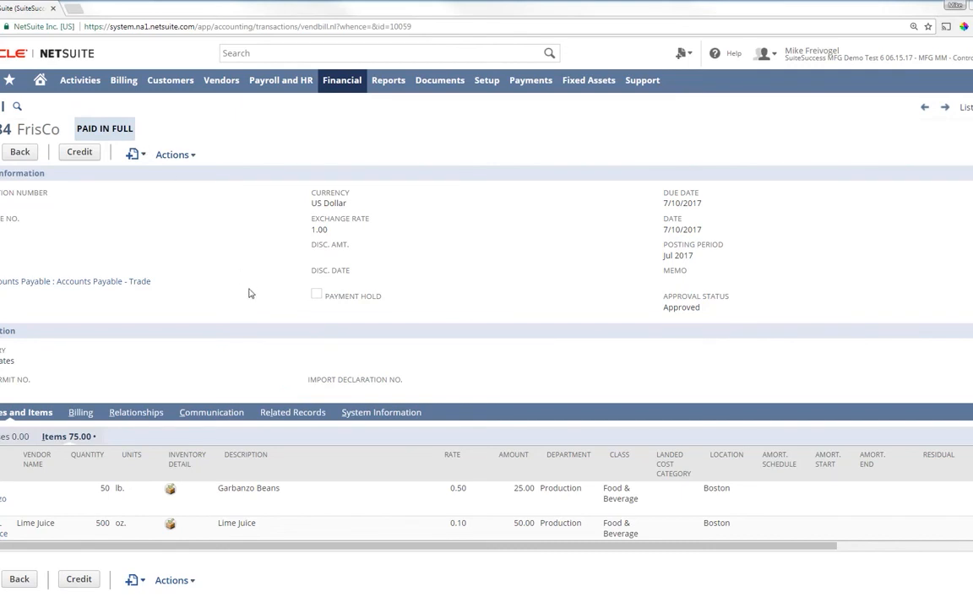
Review the payments and purchase orders related to the paid FrisCo bill, and open its GL impact
left_click(299, 419)
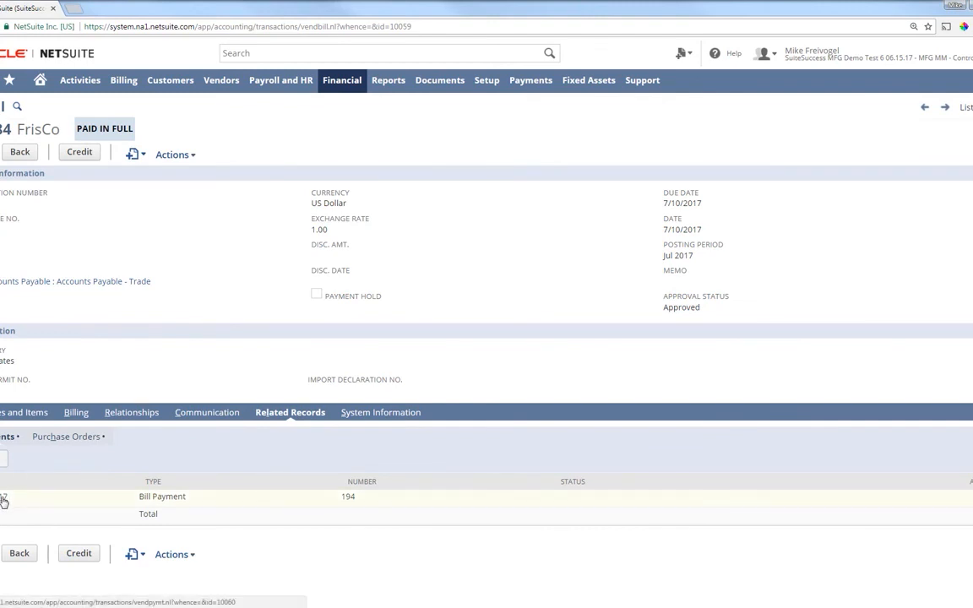
left_click(69, 438)
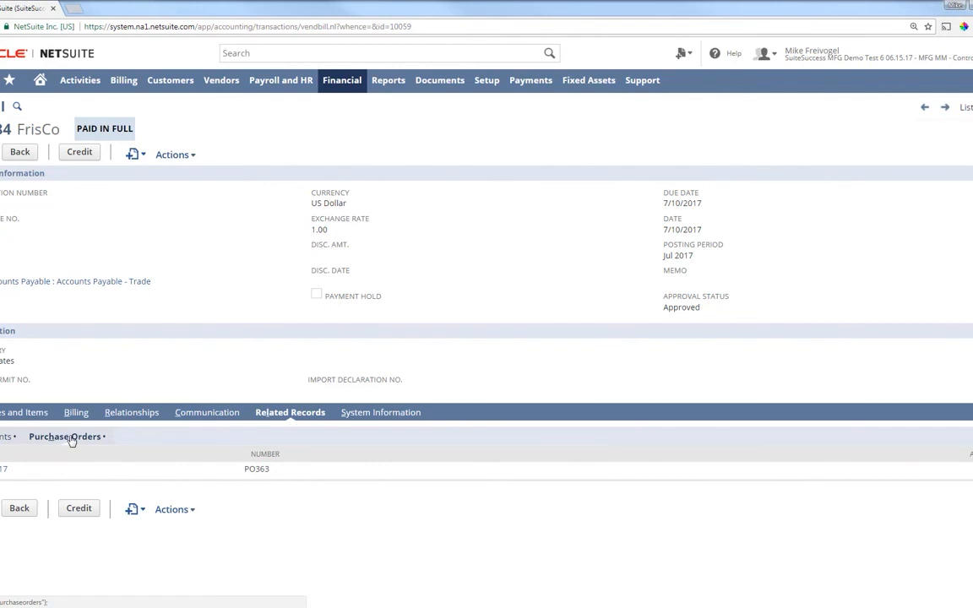
mouse_move(185, 158)
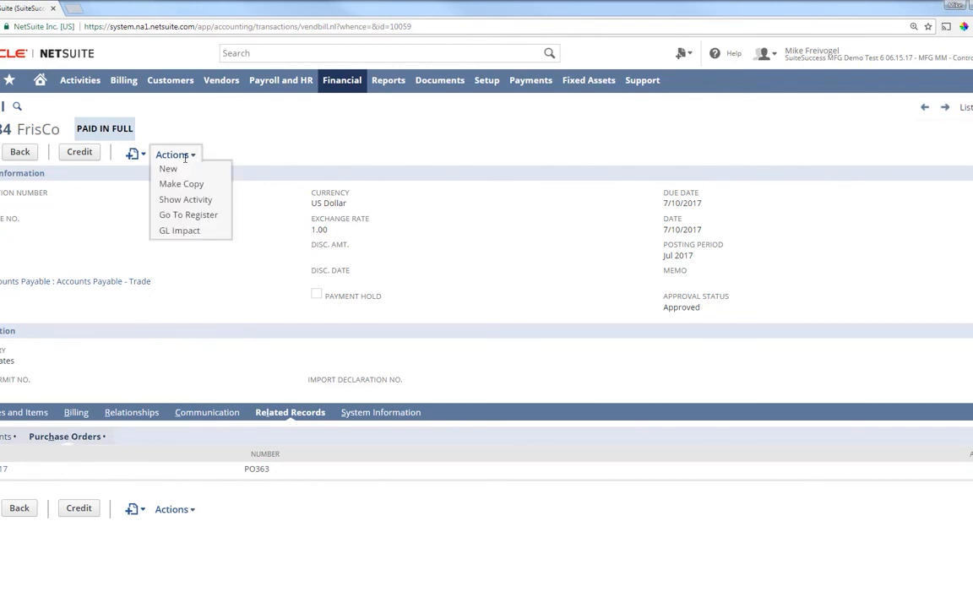
left_click(181, 231)
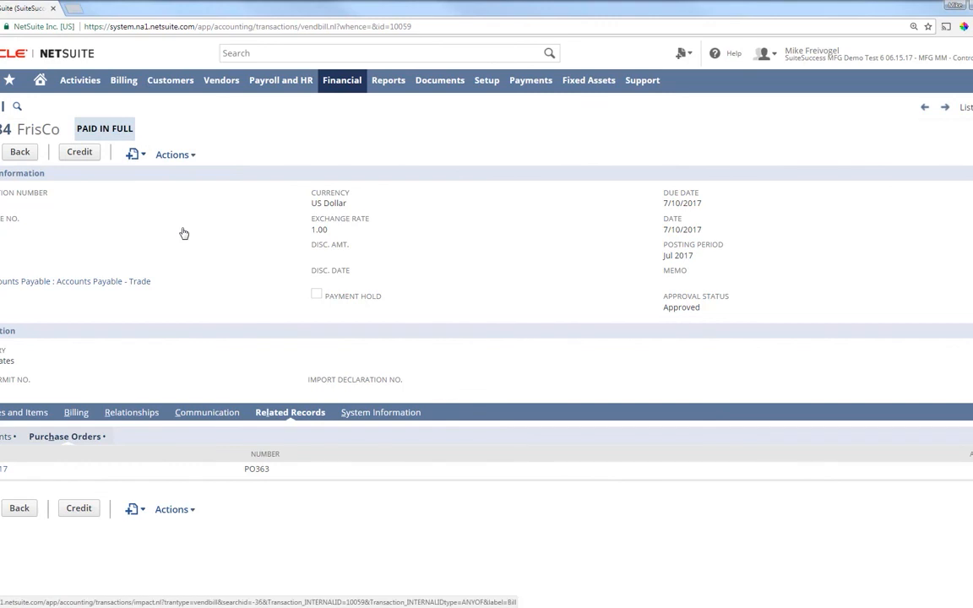